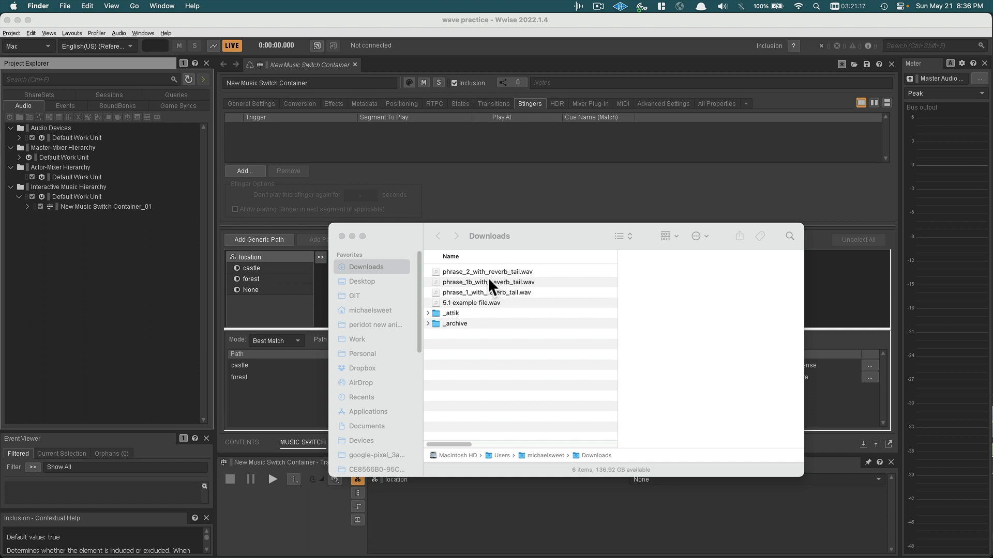
- Import phrase_1b_with_reverb_tail.wav into the Interactive Music Hierarchy's Default Work Unit and audition the resulting music segment
drag(486, 278, 85, 195)
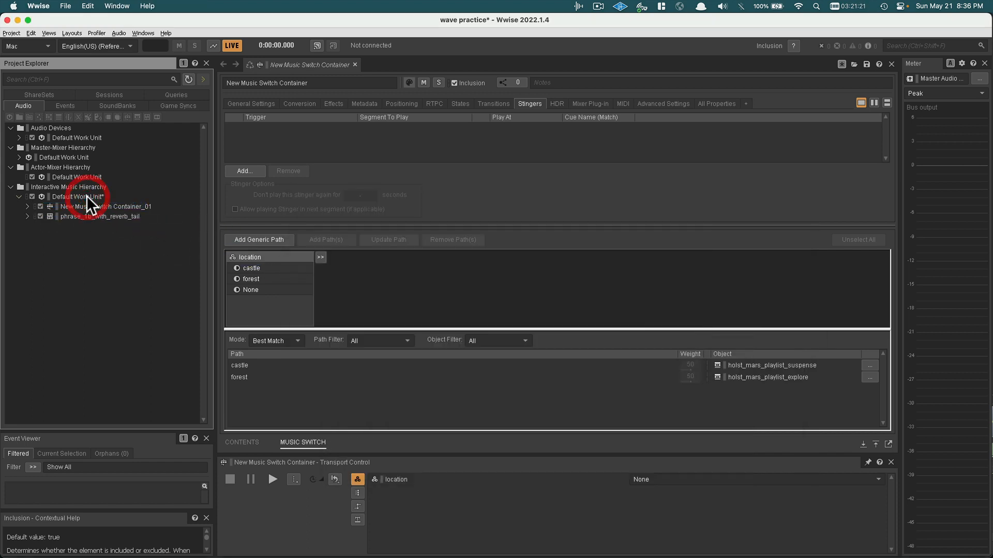
click(84, 214)
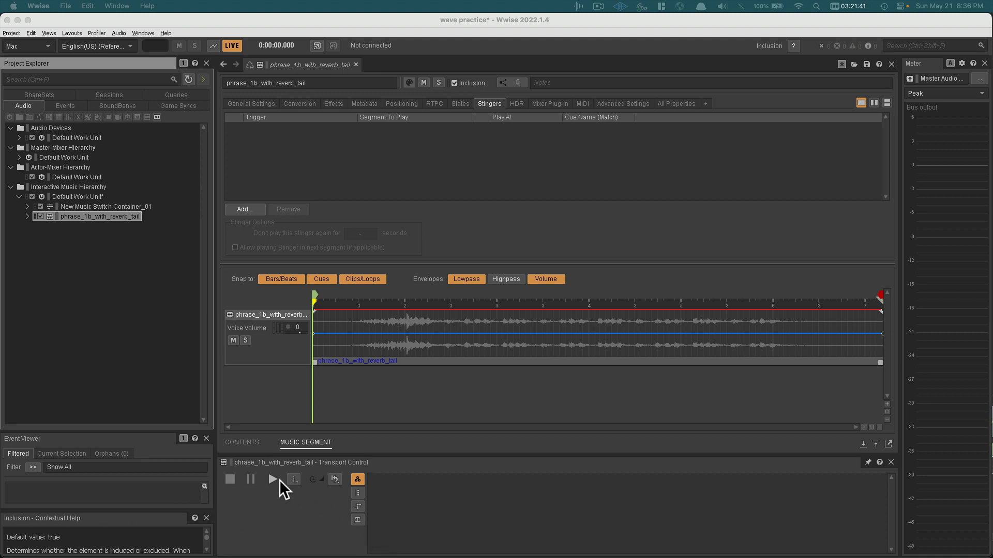
click(274, 480)
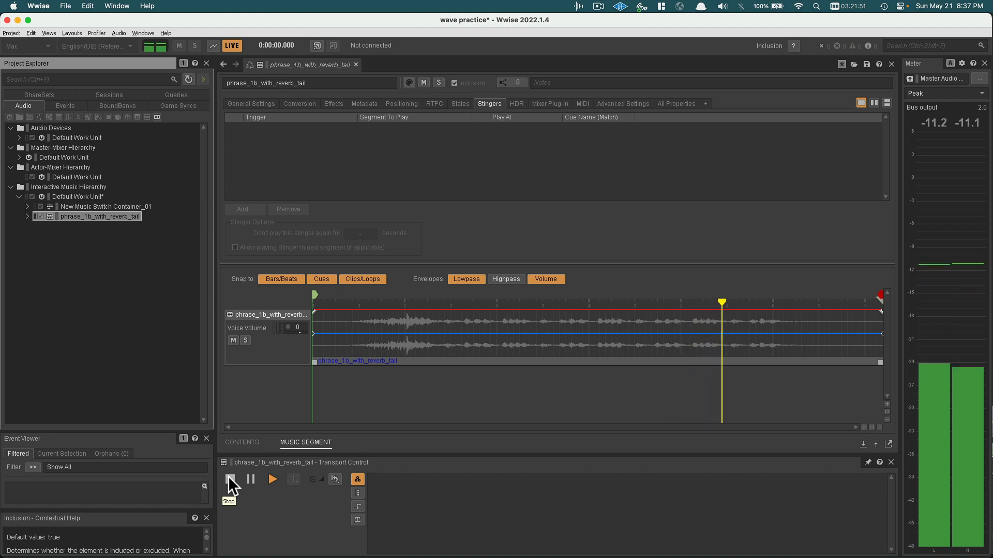
click(228, 474)
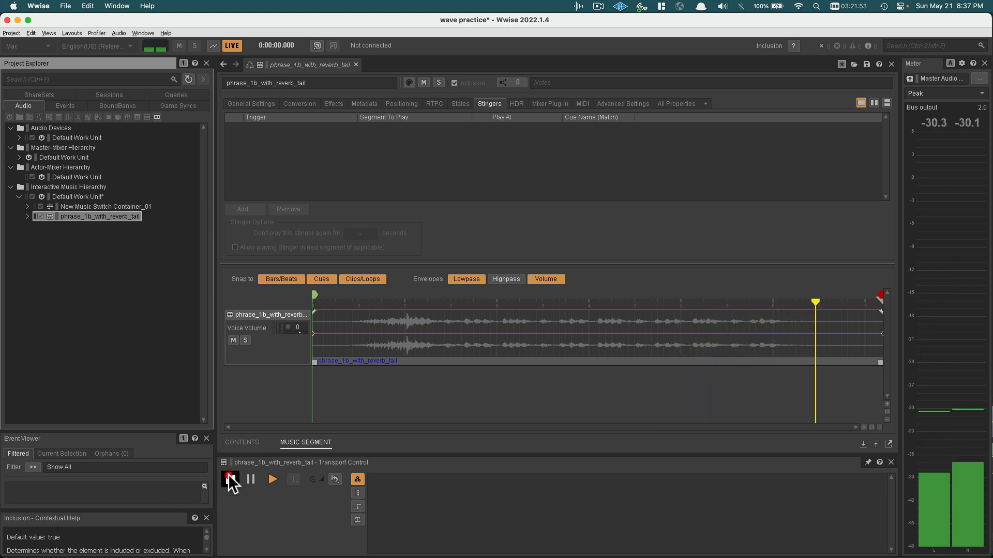
- Set the phrase_1b_with_reverb_tail segment's tempo to 145 and its time signature to 5/4
click(241, 102)
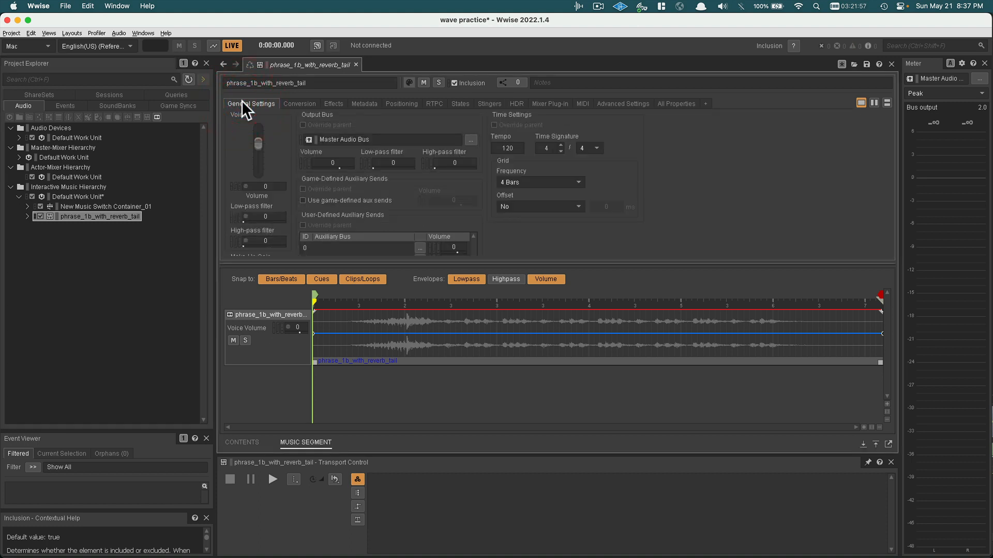
click(495, 126)
click(495, 126)
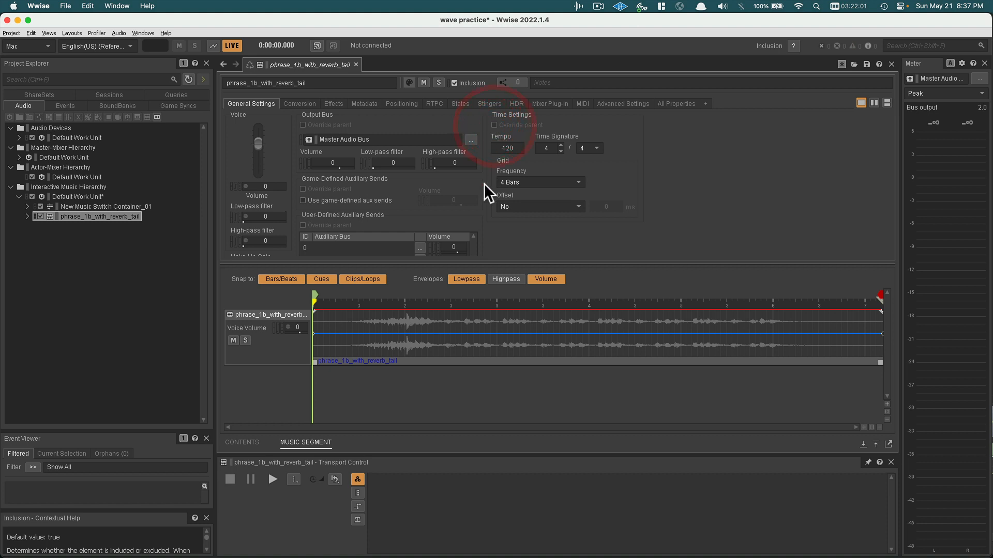
click(508, 147)
text(145)
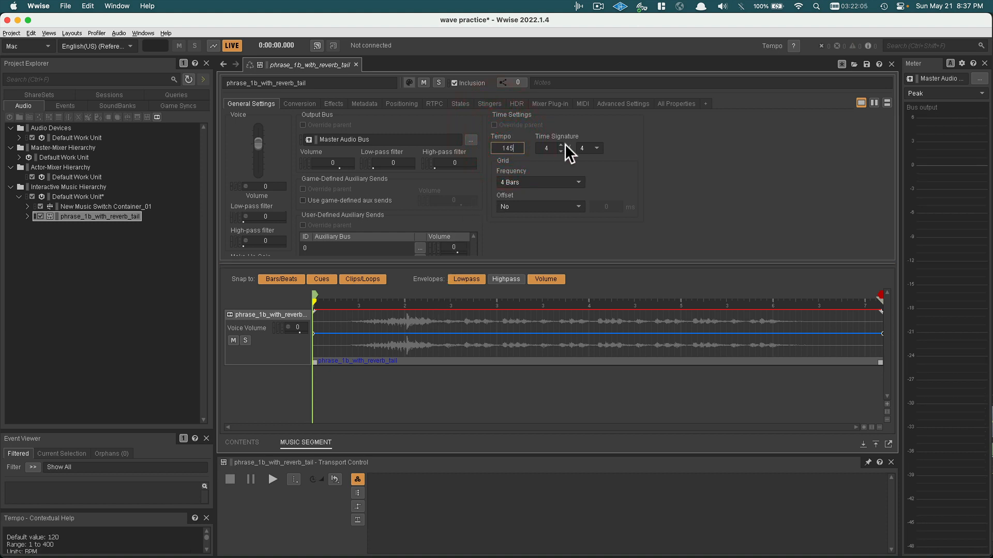
click(561, 145)
click(454, 421)
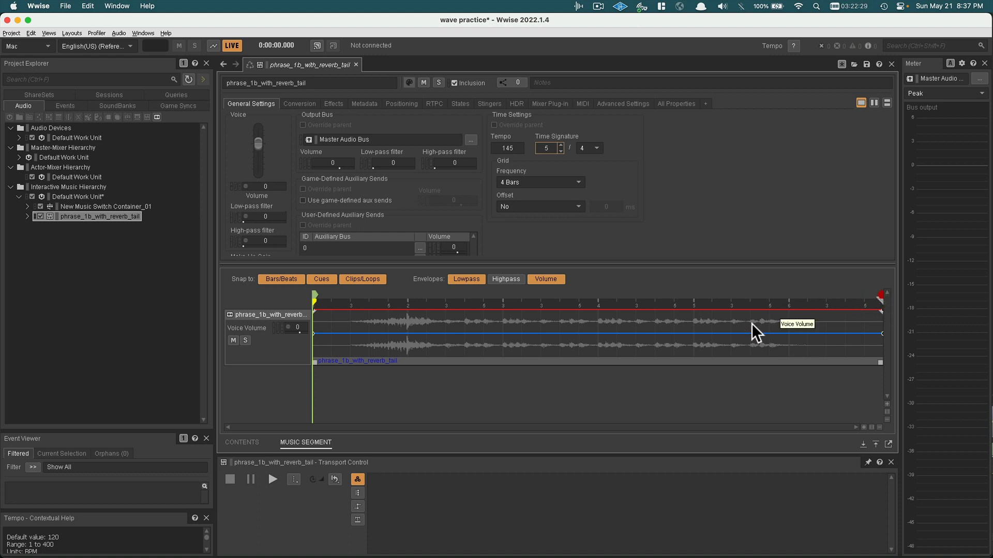
- Create a Music Playlist Container as the new parent of the phrase_1b_with_reverb_tail segment and name it LoopPractice
right_click(89, 213)
mouse_move(190, 234)
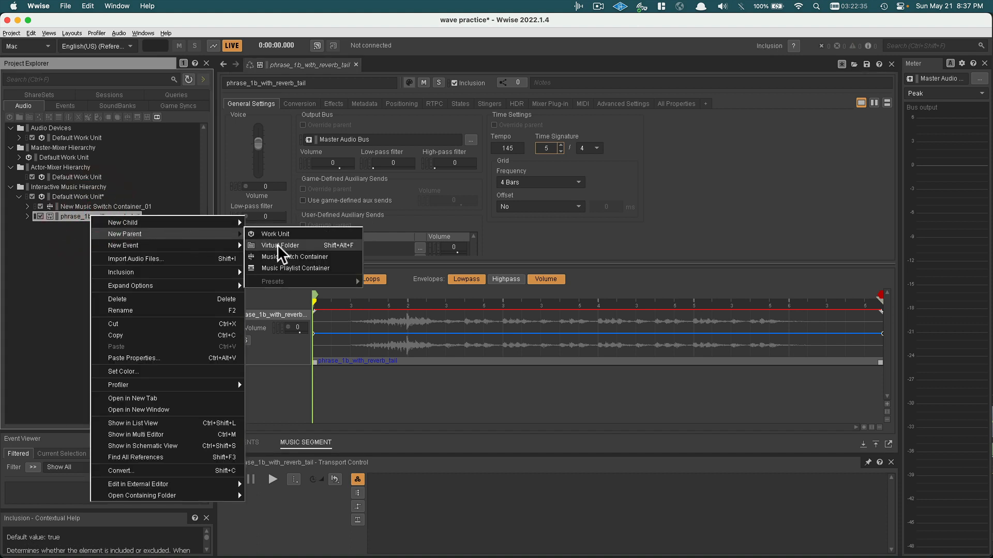
click(284, 262)
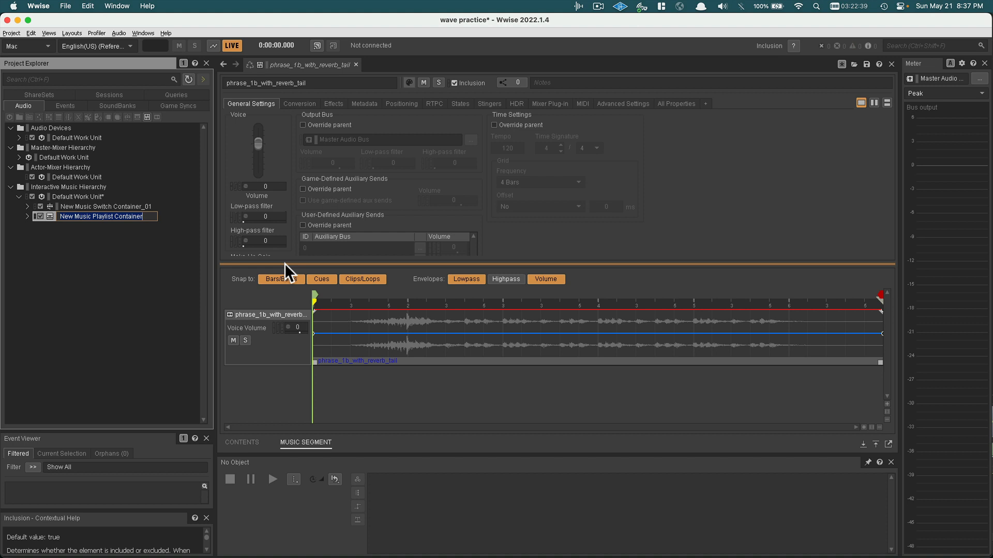
text(Loop)
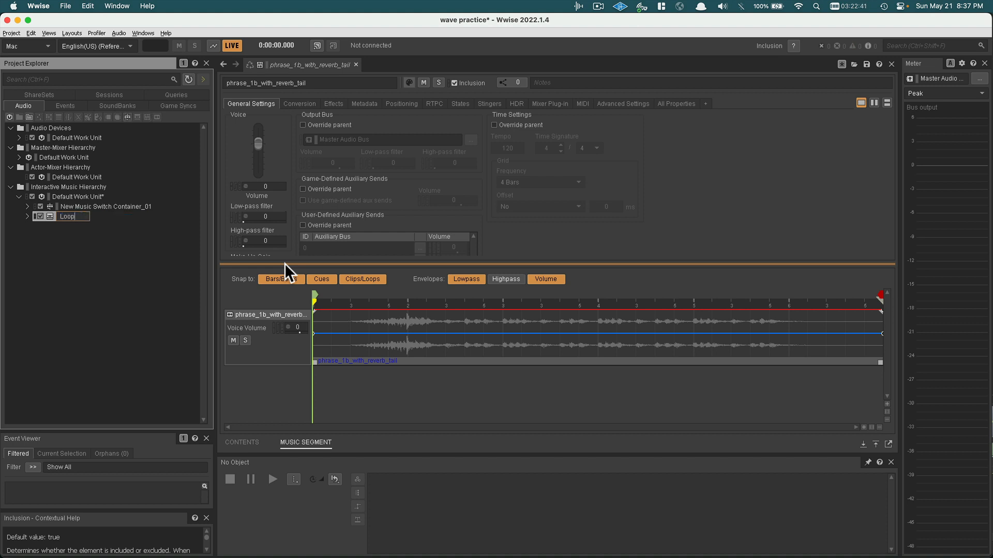
text(Practice)
key(Return)
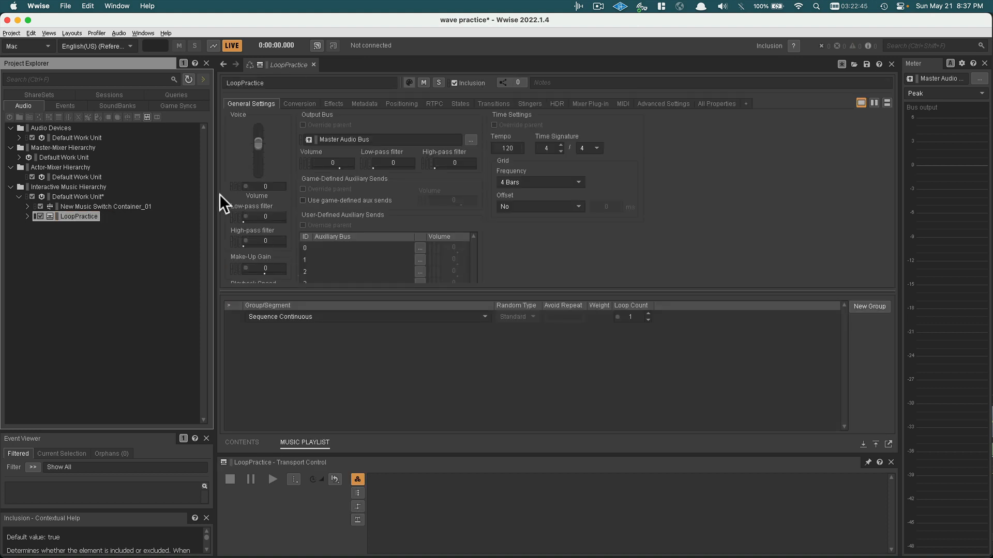
- Expand the LoopPractice container and rename it LoopPractice_Playlist
click(26, 215)
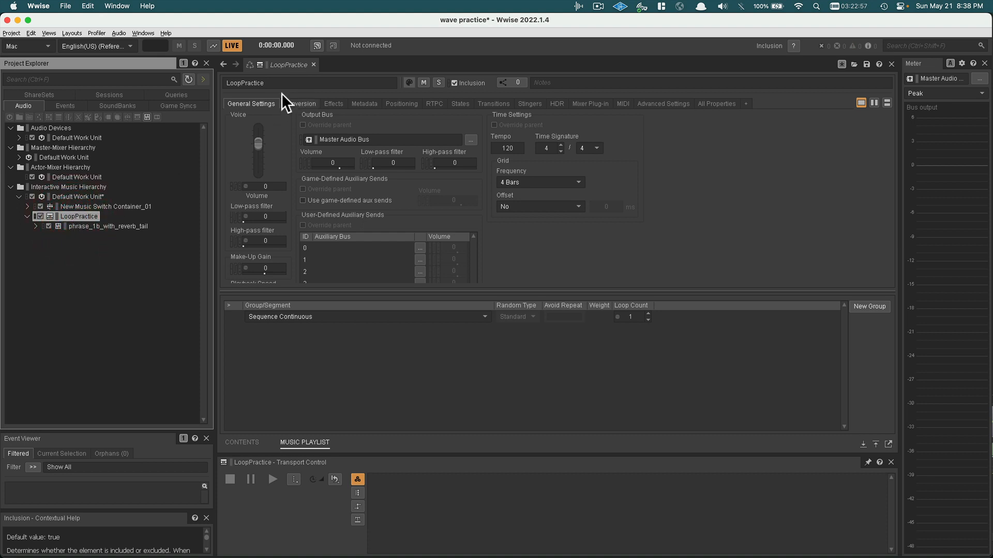
click(272, 82)
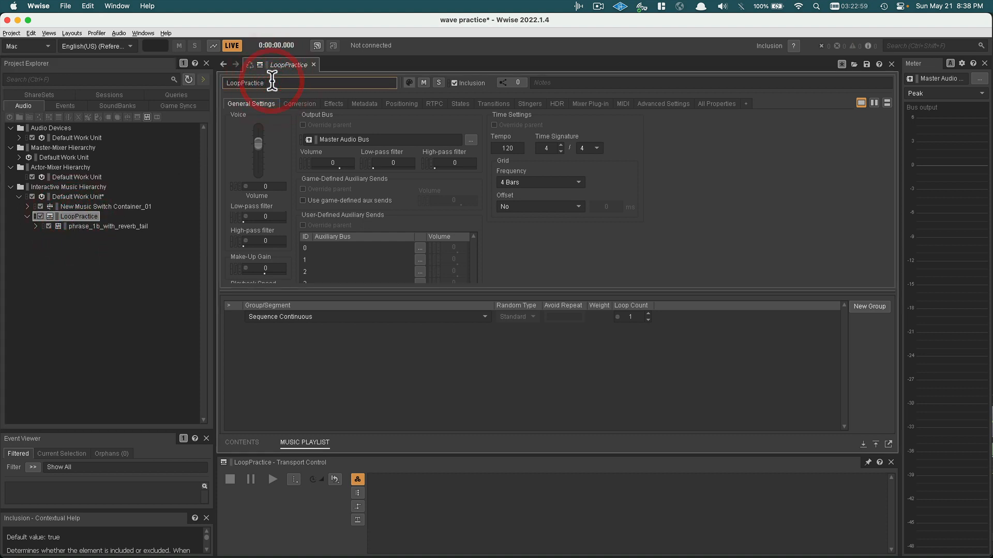
text(_Playlist)
key(Return)
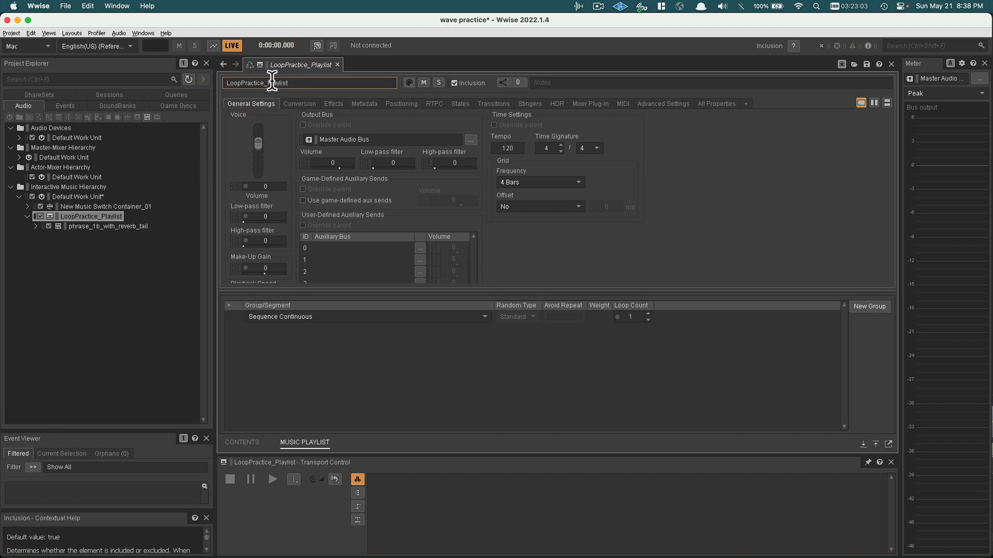
- Rename the music segment inside the playlist container as phrase_1b_with_reverb_tail_segment
click(115, 225)
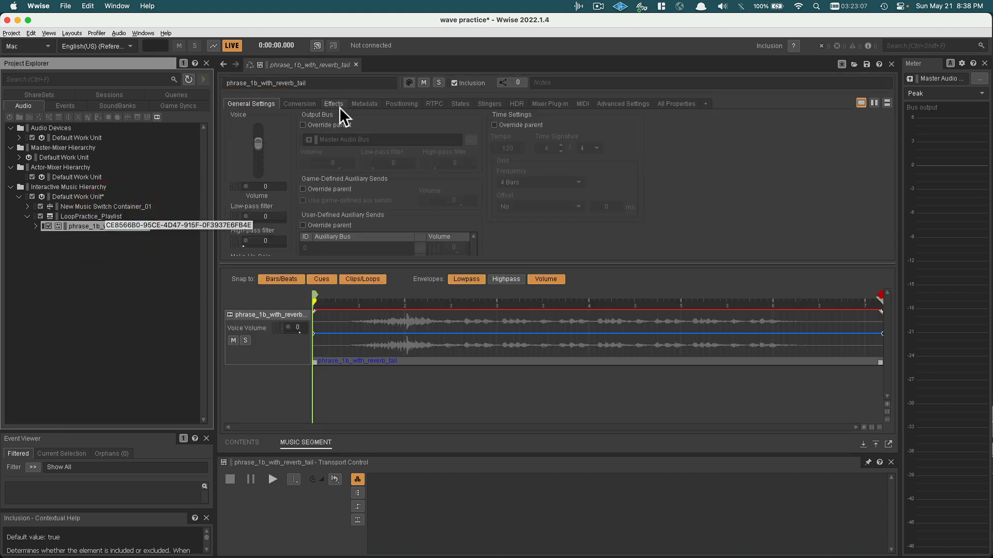
click(310, 82)
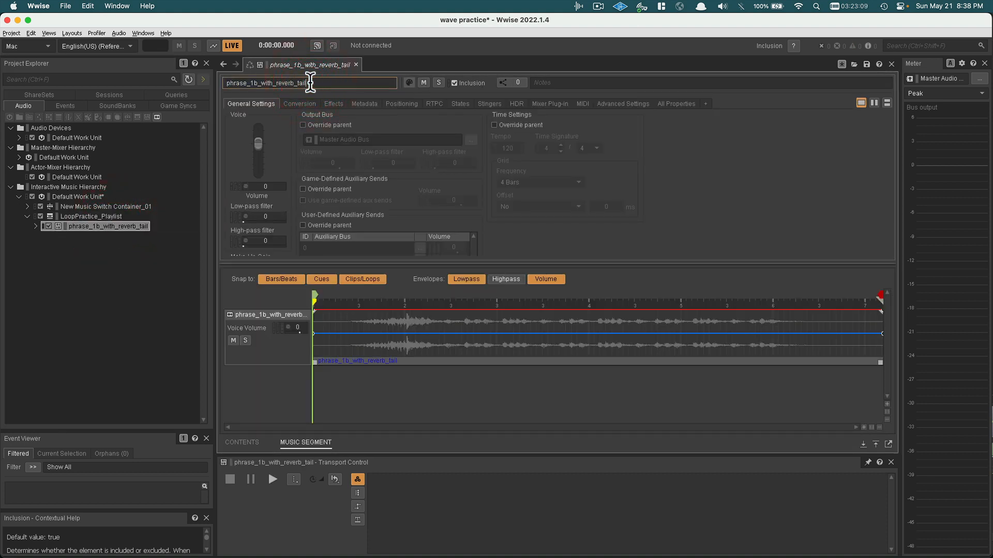
text(_segment)
key(Return)
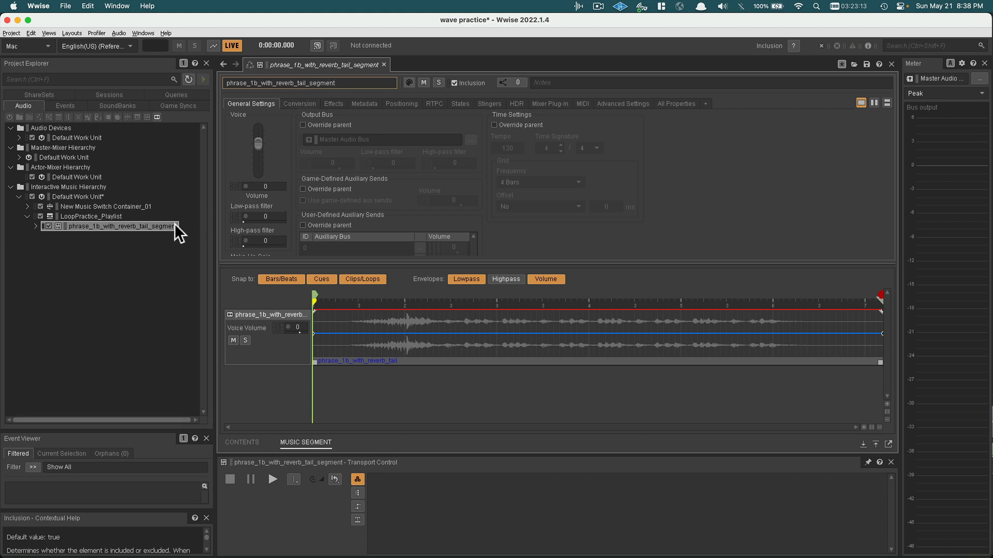
- Add phrase_1b_with_reverb_tail_segment to the Sequence Continuous group in LoopPractice_Playlist's music playlist
click(104, 217)
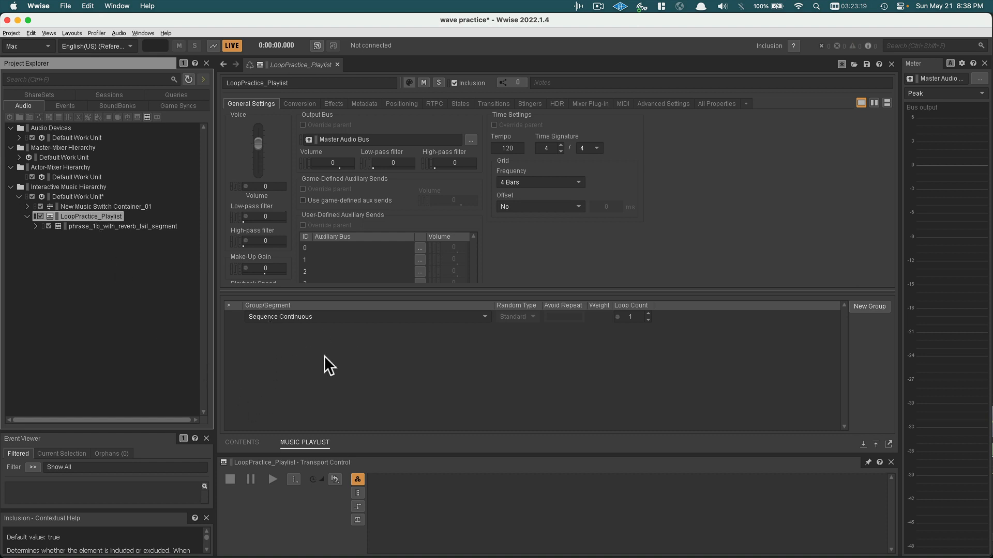
click(305, 442)
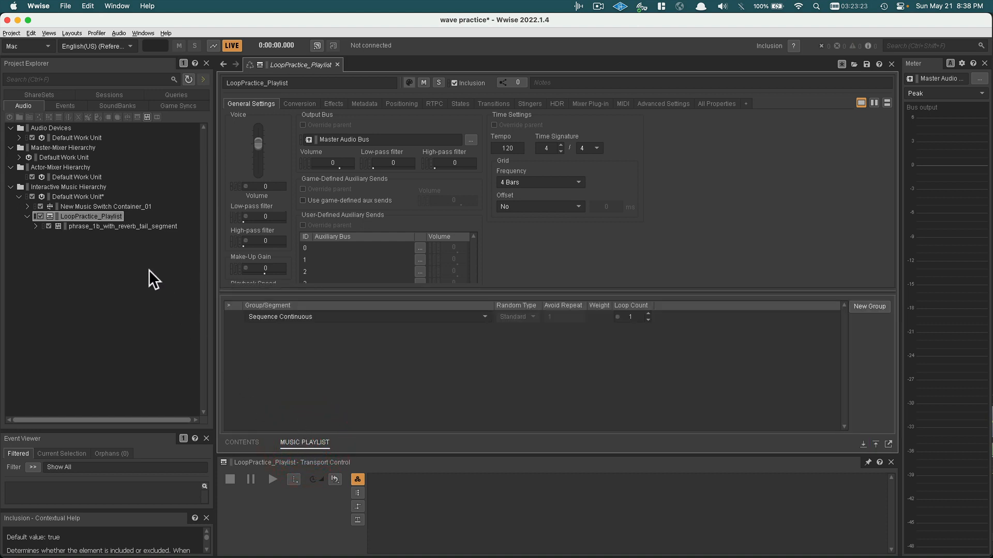
drag(121, 226, 297, 329)
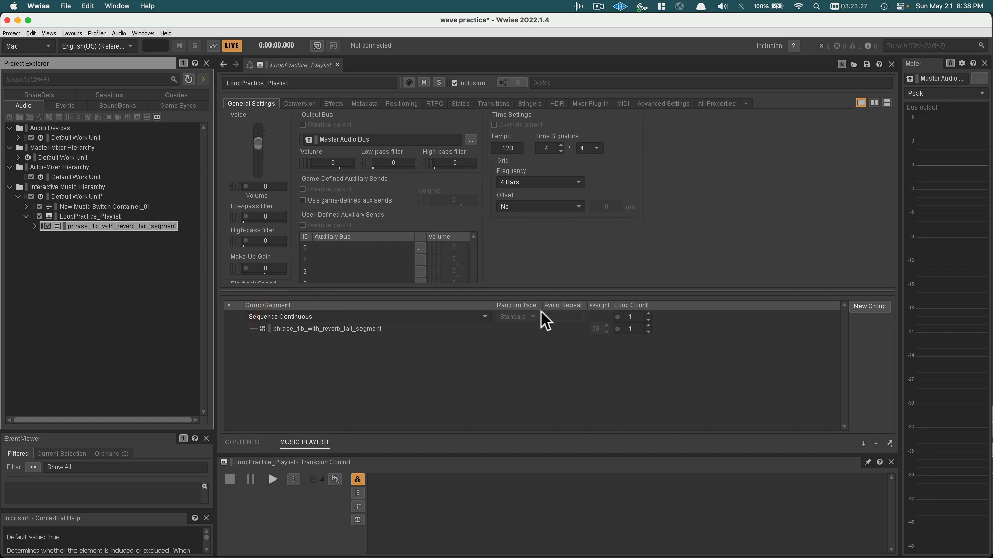
- Set the Sequence Continuous group's loop count to Infinite and audition the looping playlist
click(648, 320)
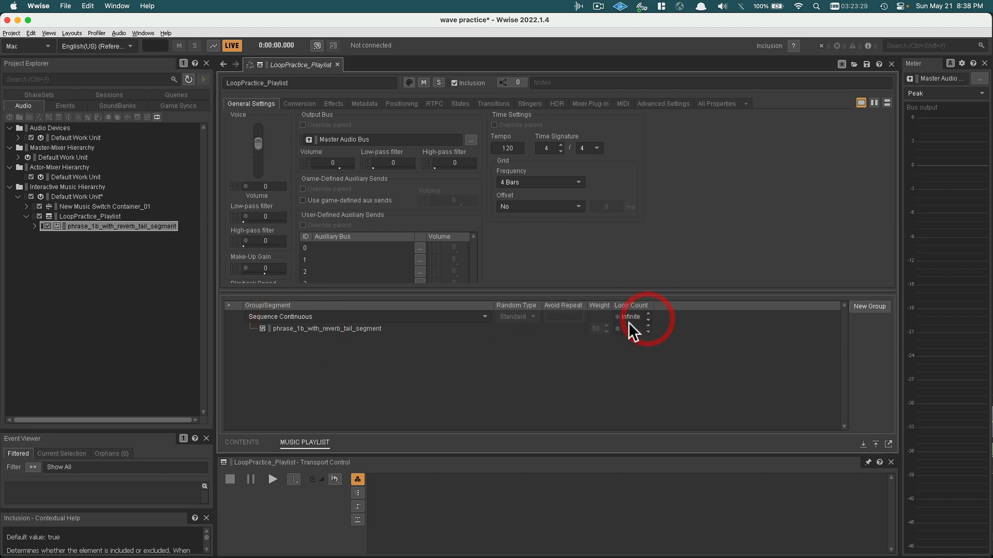
click(270, 479)
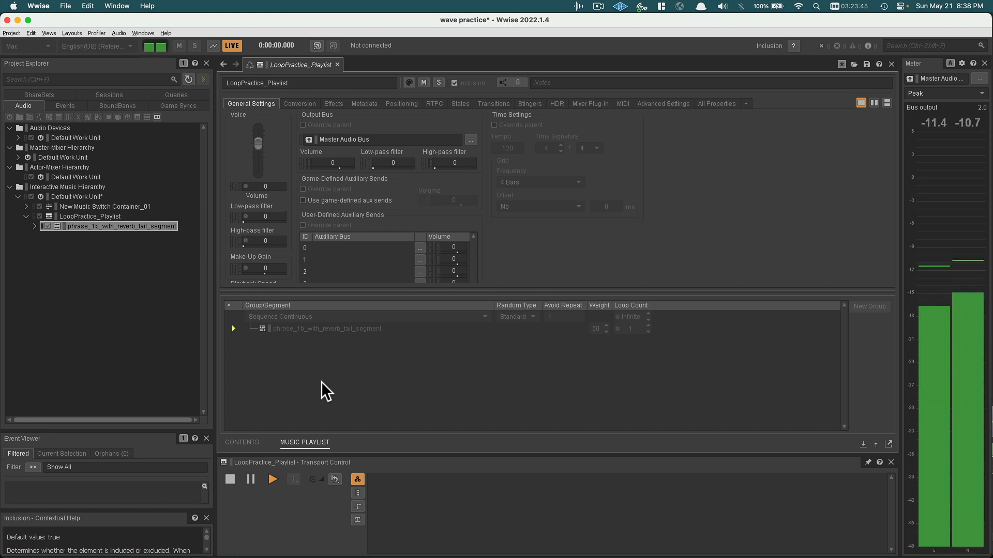
click(229, 479)
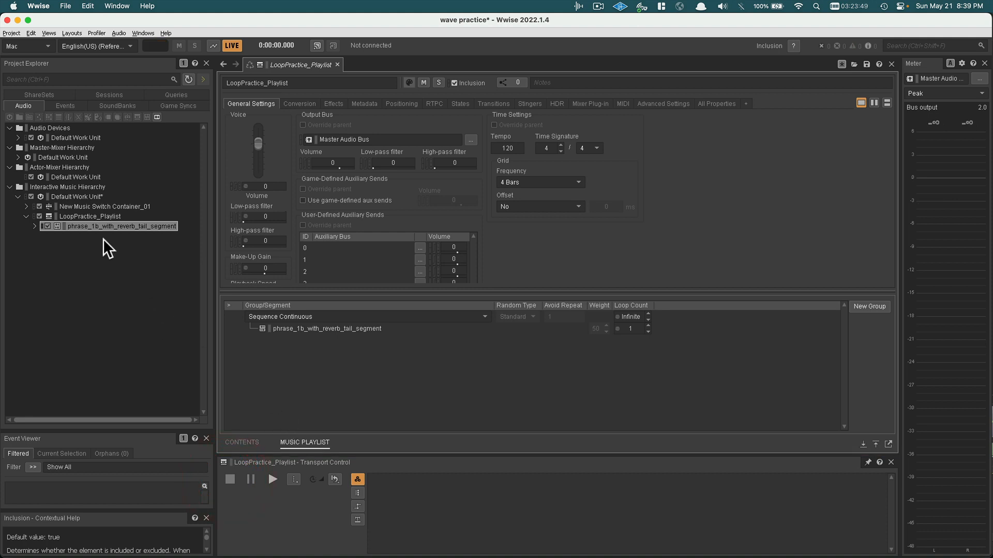
- Set LoopPractice_Playlist's tempo to 145 and its time signature to 5/4
click(70, 216)
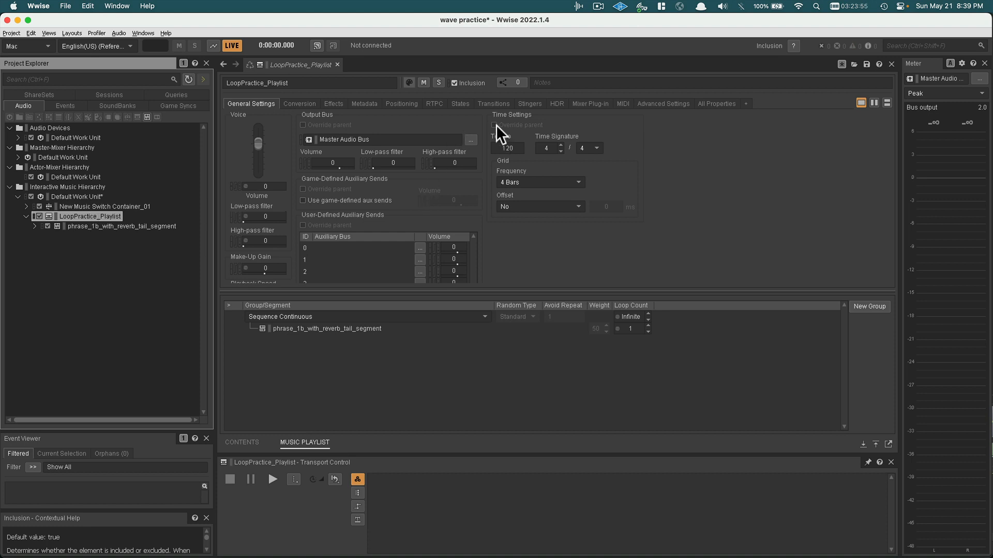
click(512, 149)
text(145)
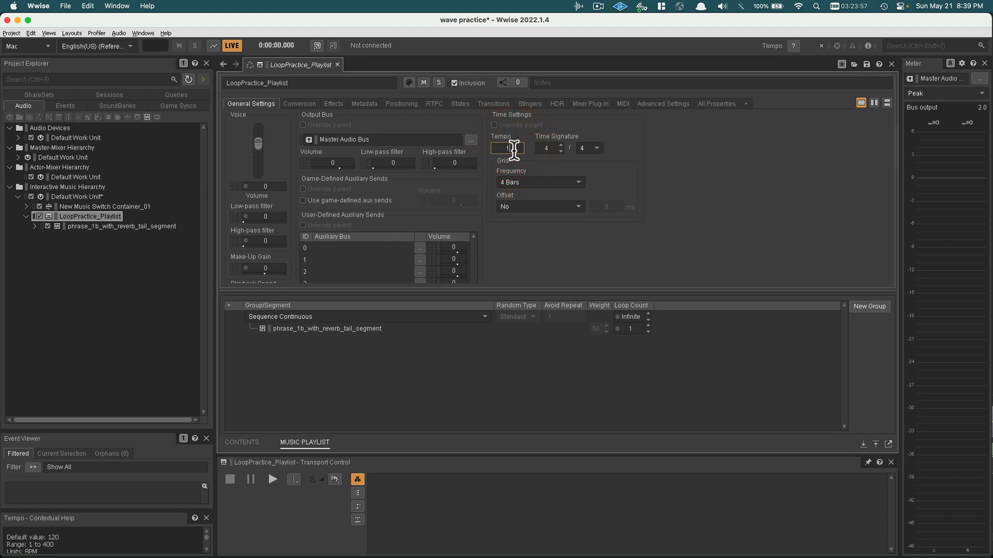
click(559, 145)
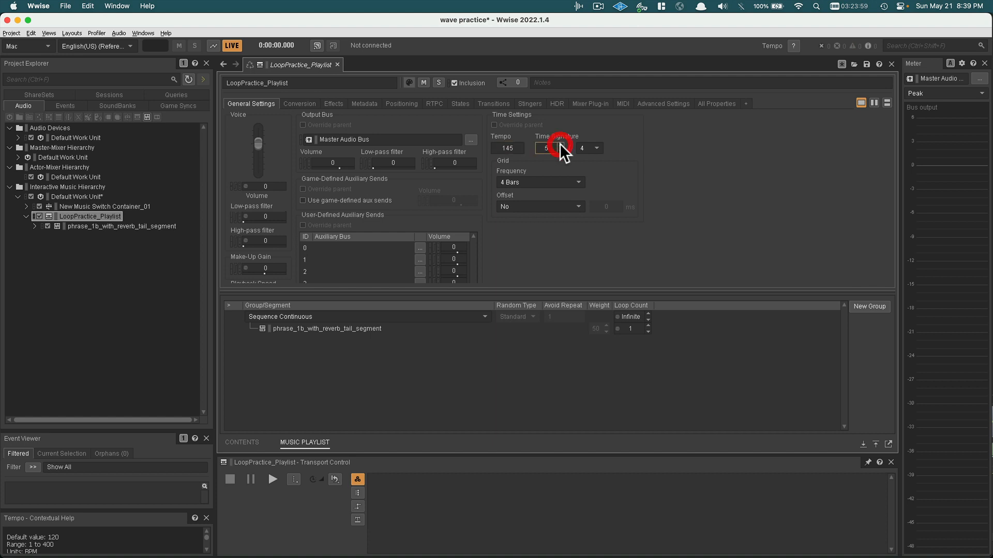
- Move the segment's exit cue one bar earlier, to the bar line before the reverb tail, and audition LoopPractice_Playlist
click(128, 226)
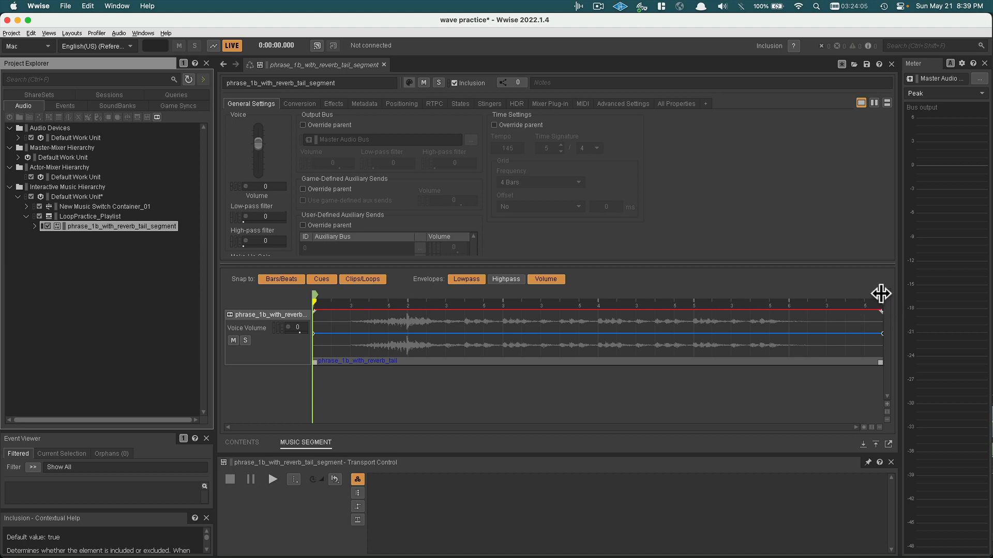
click(783, 330)
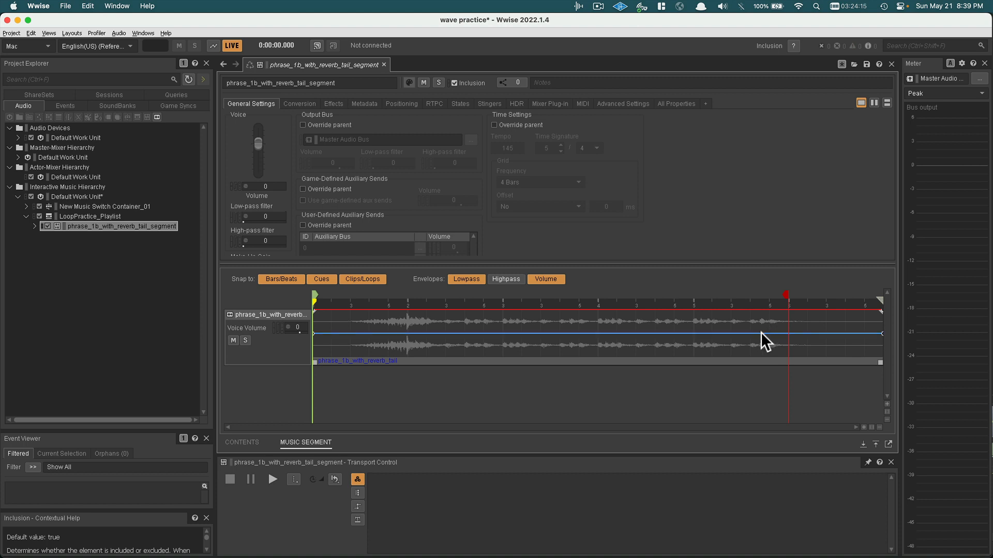
click(90, 212)
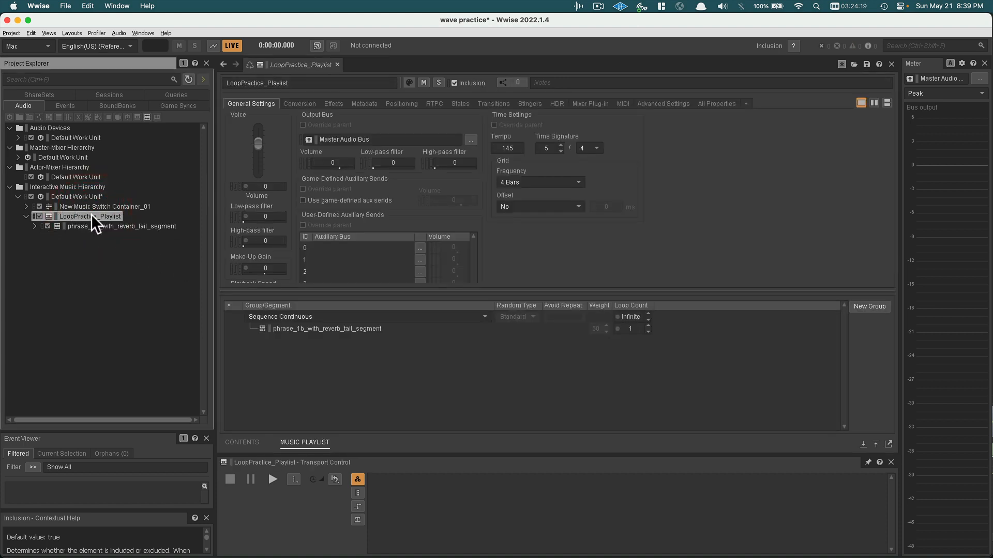
key(space)
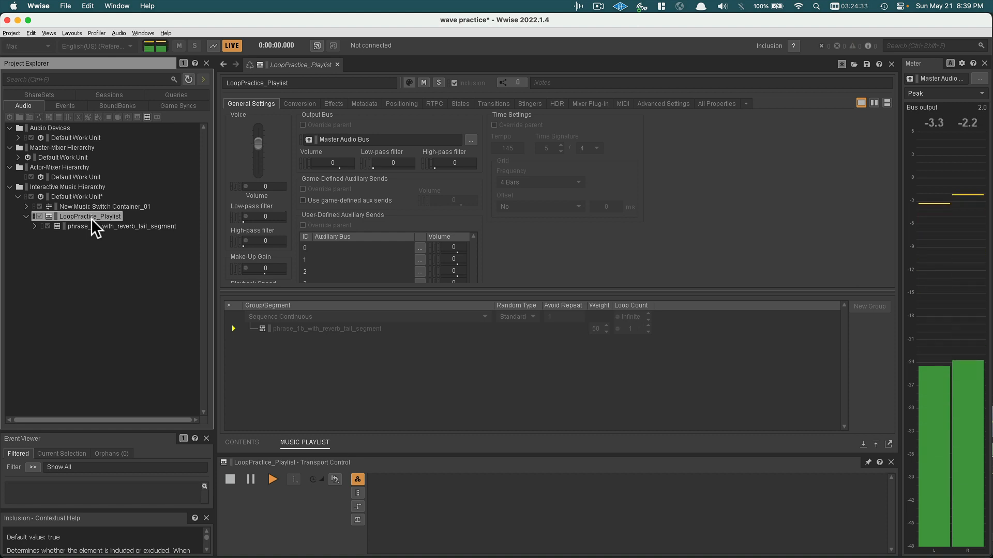
click(230, 478)
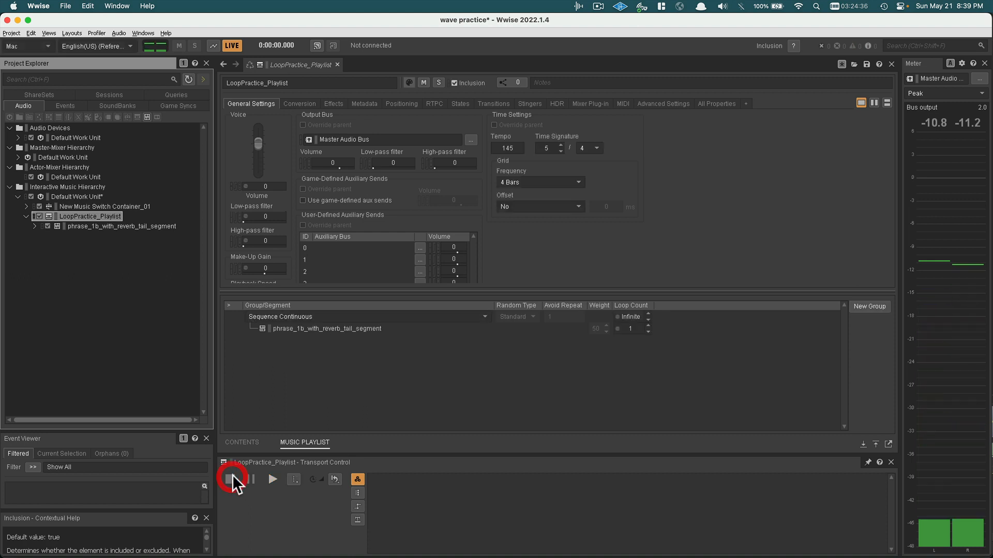
- Move the segment's entry cue one bar in, to the second bar line, save the project and return to LoopPractice_Playlist
click(137, 228)
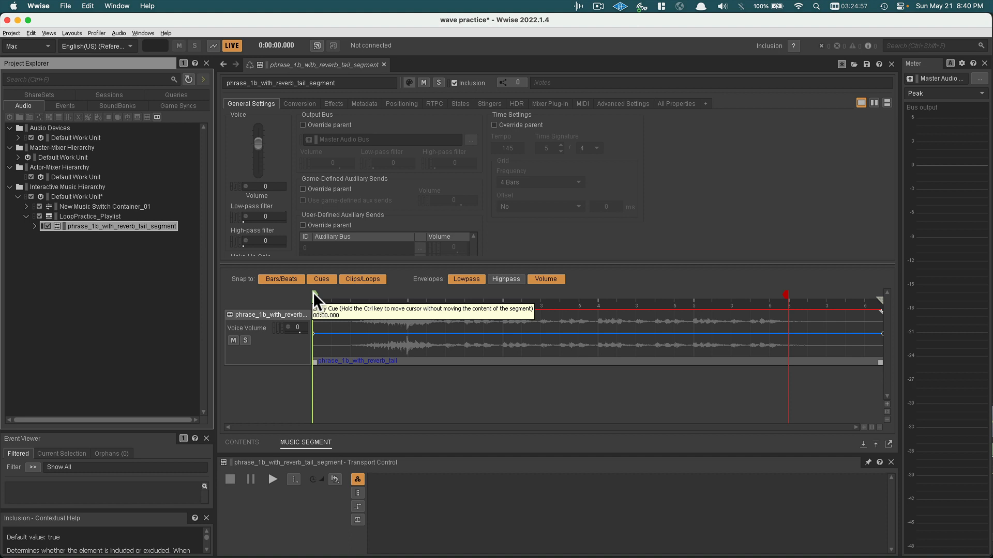
drag(313, 293, 406, 298)
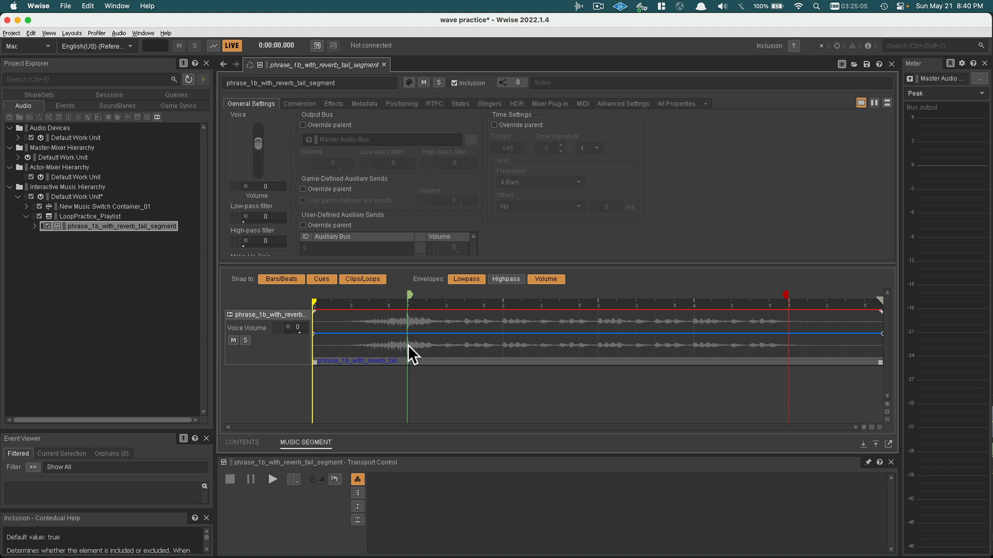
key(ctrl+s)
click(110, 215)
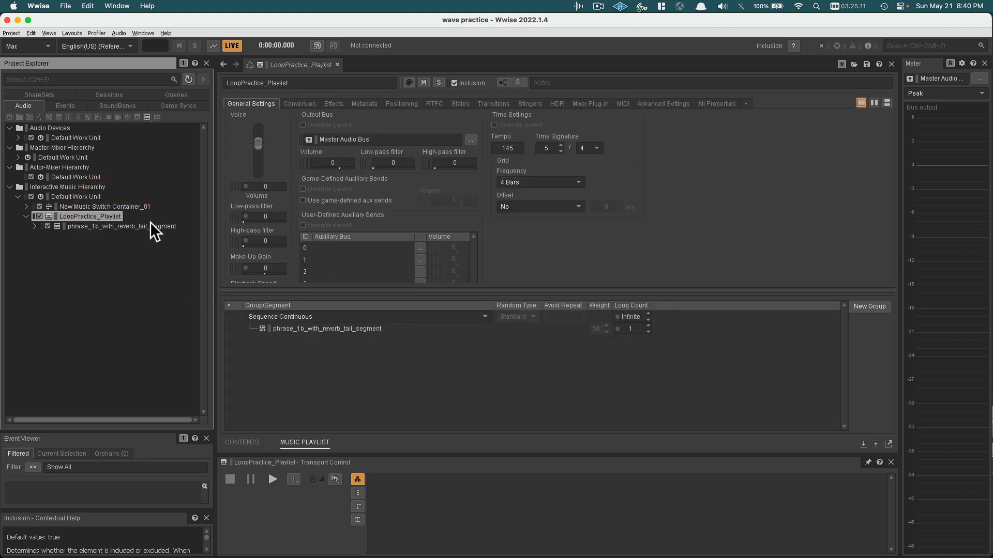
- Add three more phrase_1b_with_reverb_tail_segment entries to the Sequence Continuous group and audition LoopPractice_Playlist
drag(151, 226, 313, 347)
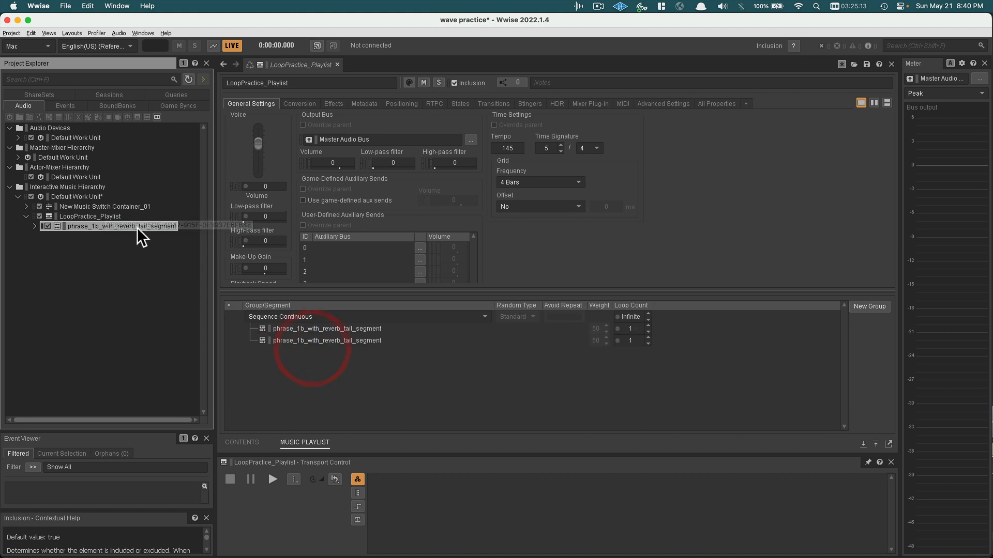
drag(137, 228, 265, 331)
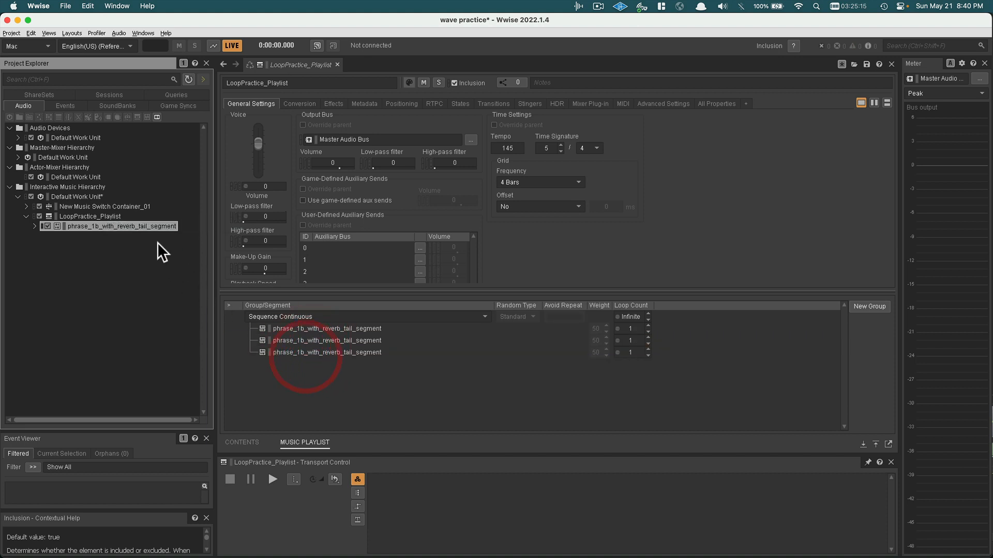
drag(144, 227, 296, 369)
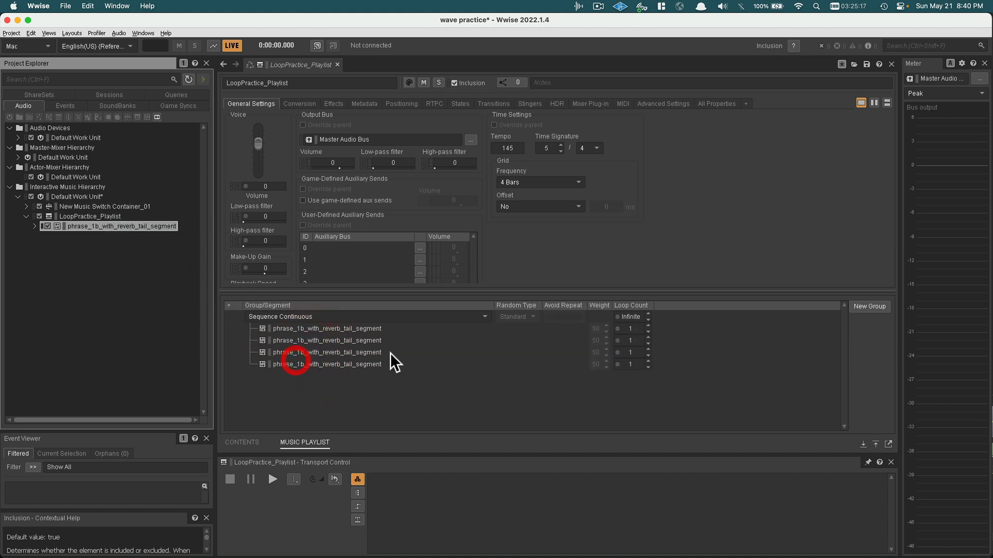
click(272, 479)
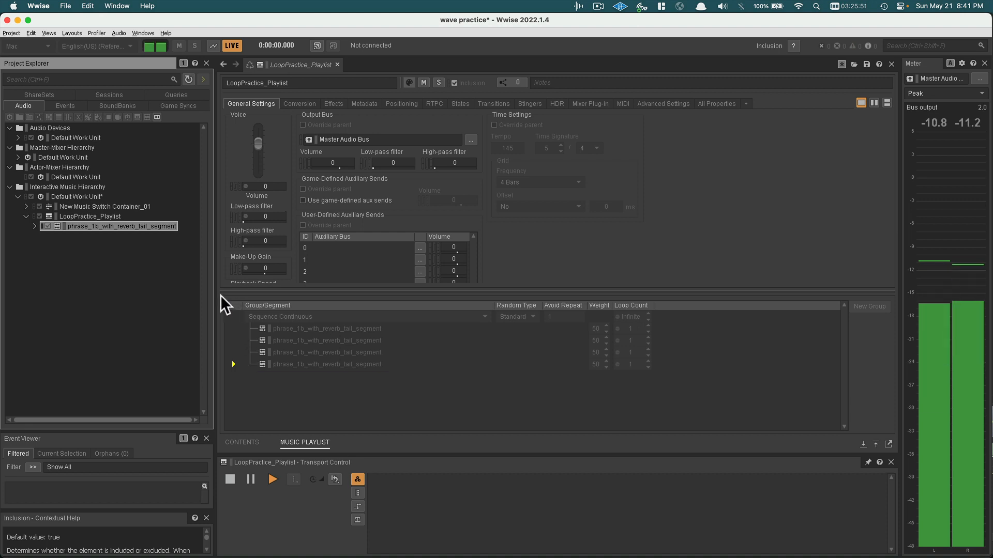
- View the cues of phrase_1b_with_reverb_tail_segment and expand New Music Switch Container_01 in the Interactive Music Hierarchy
click(116, 227)
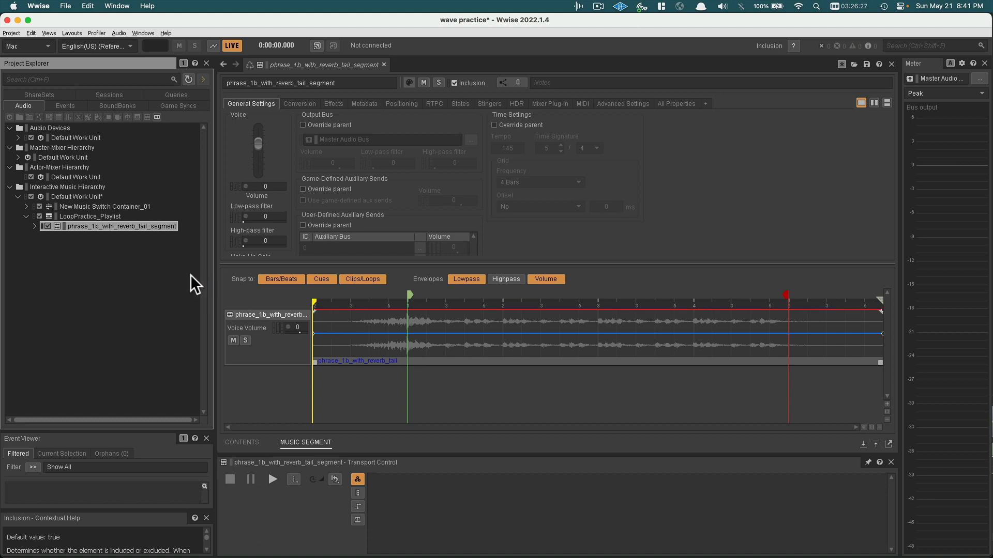
click(26, 207)
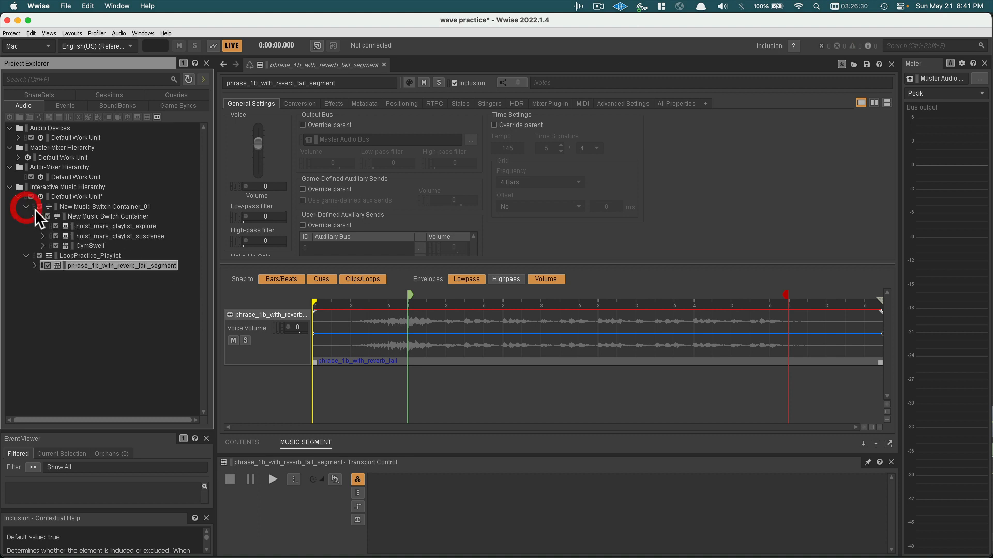
right_click(97, 235)
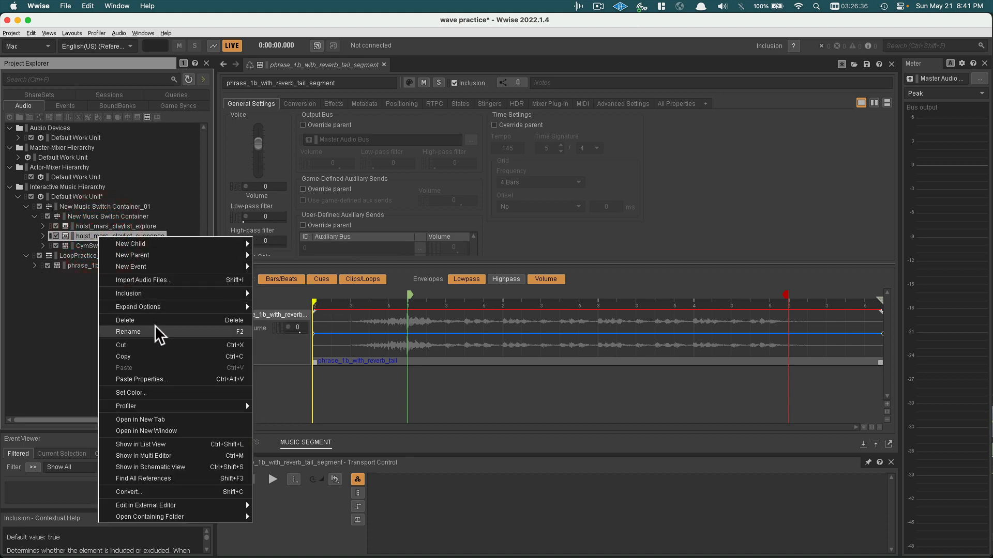
click(151, 354)
right_click(99, 255)
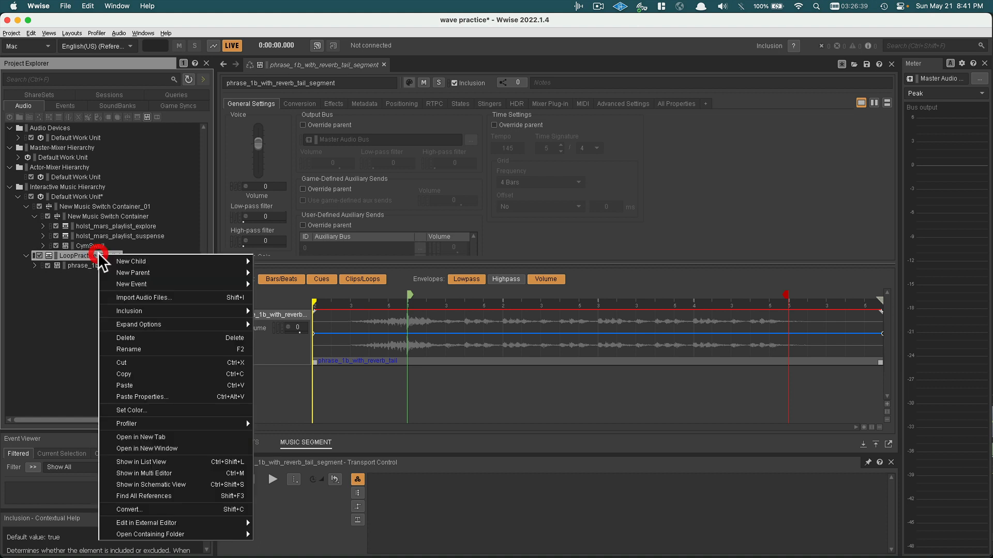
click(79, 279)
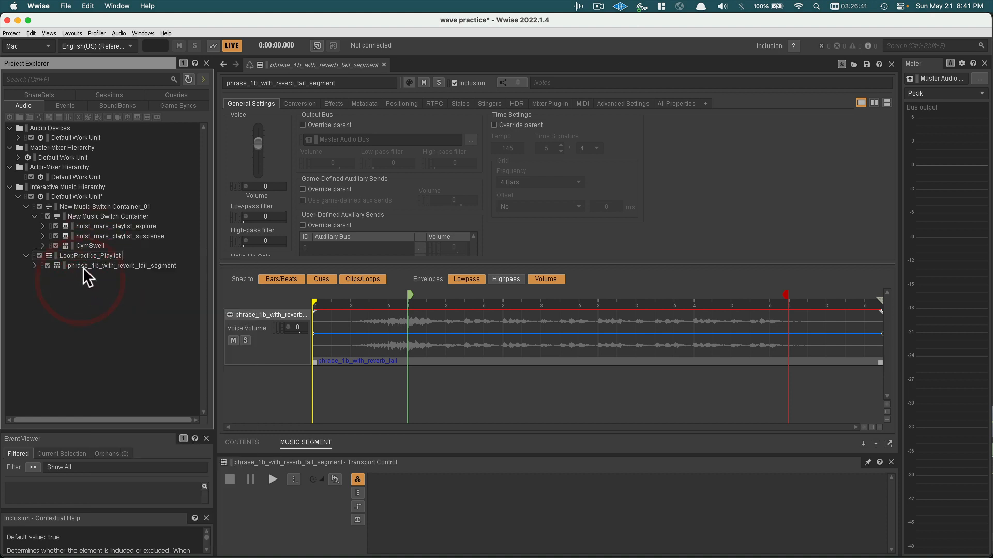
- Copy phrase_2_with_reverb_tail_segment from holst_mars_playlist_suspense and paste it into LoopPractice_Playlist
click(43, 235)
click(111, 245)
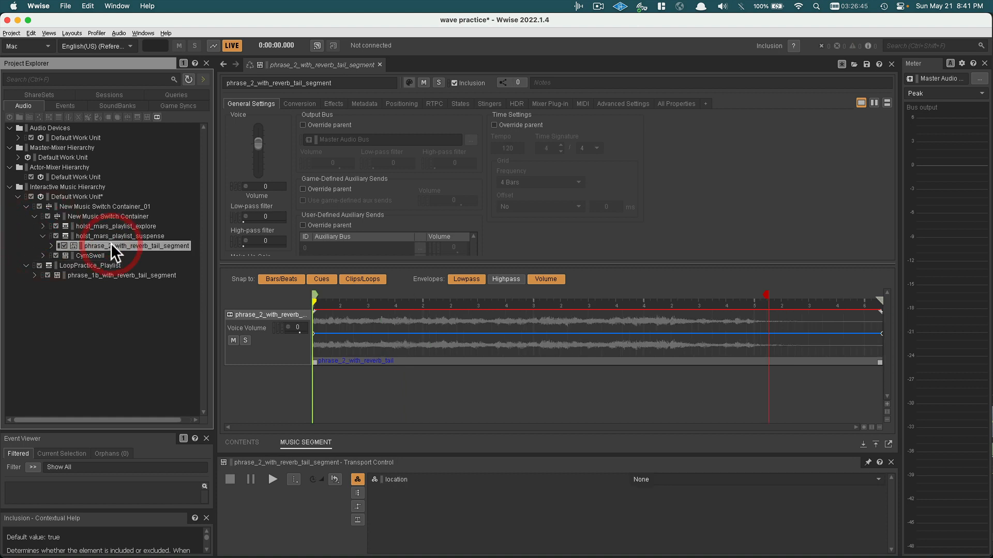
right_click(110, 243)
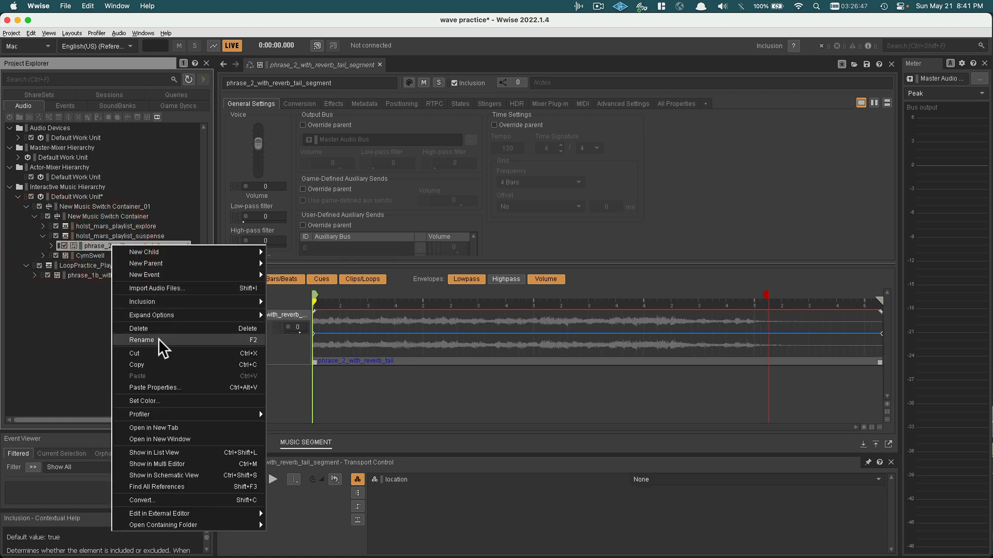
click(157, 361)
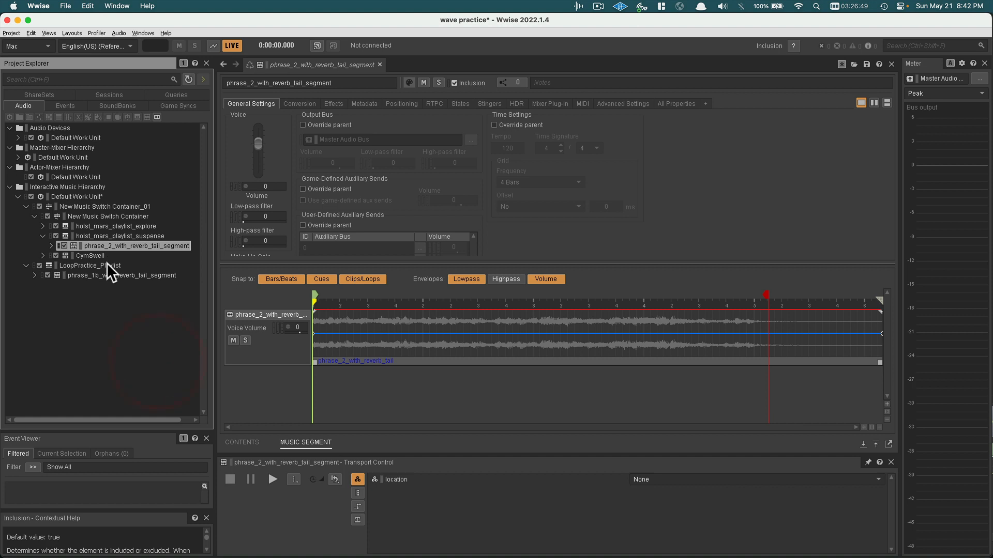
click(106, 263)
right_click(107, 263)
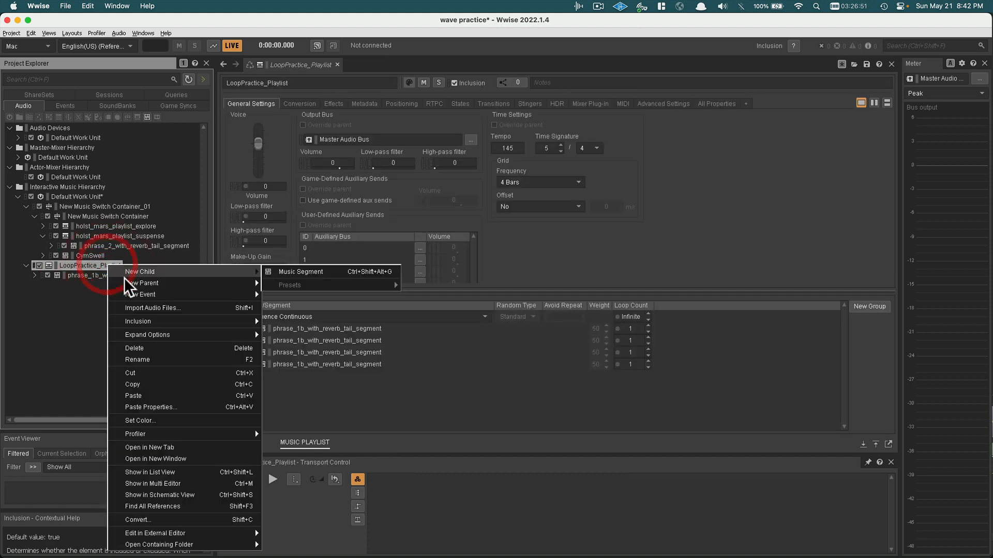
click(159, 396)
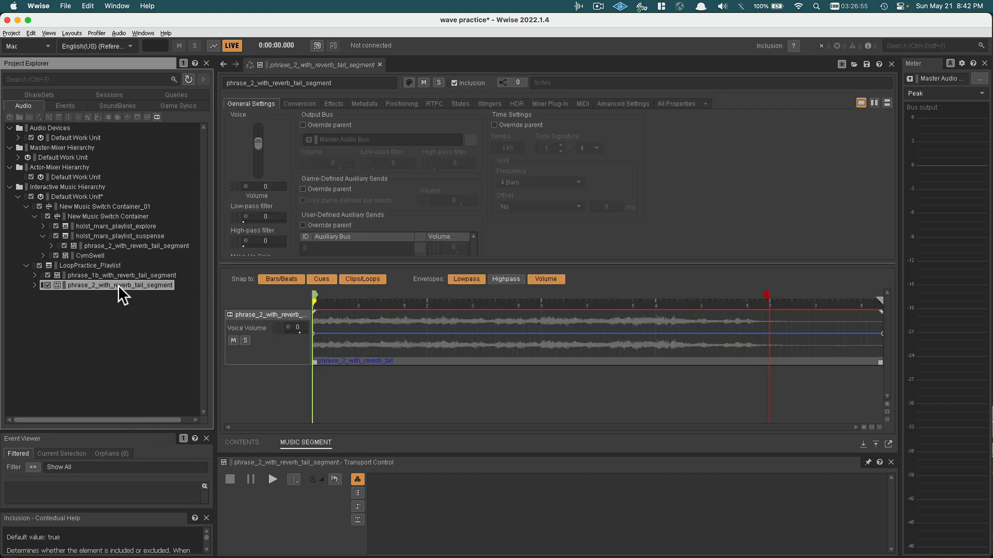
- Insert phrase_2_with_reverb_tail_segment after the first entry of LoopPractice_Playlist's sequence and audition that segment on its own
click(92, 262)
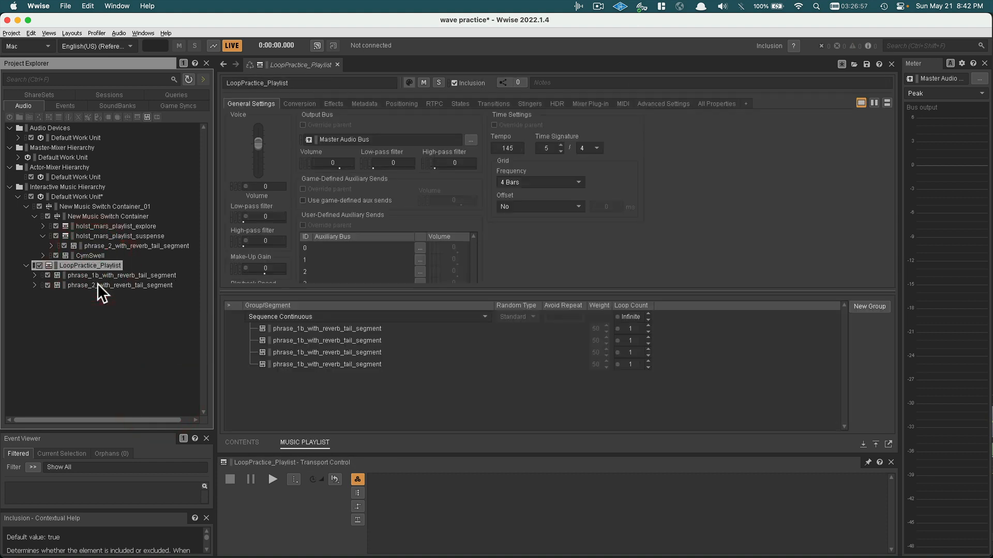
drag(97, 283, 287, 333)
click(120, 283)
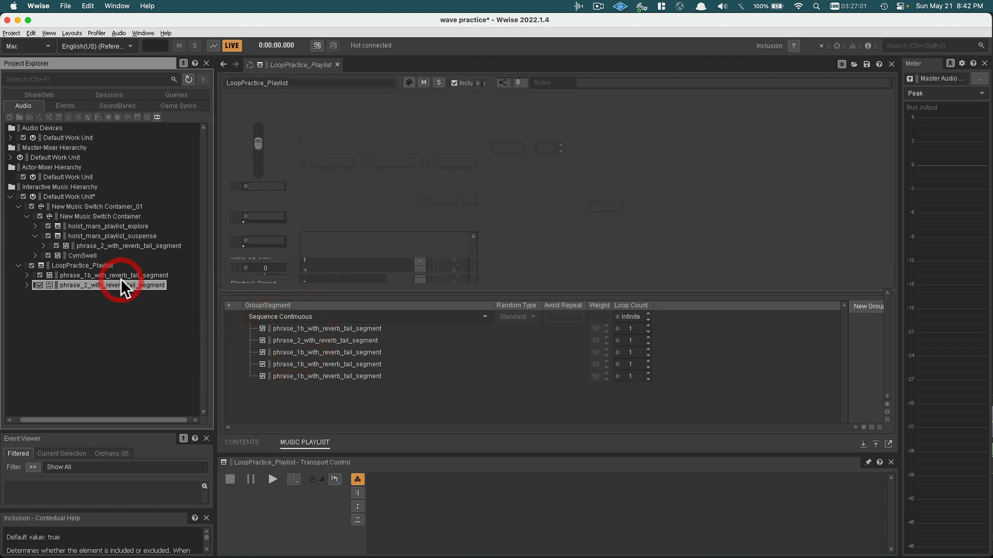
key(space)
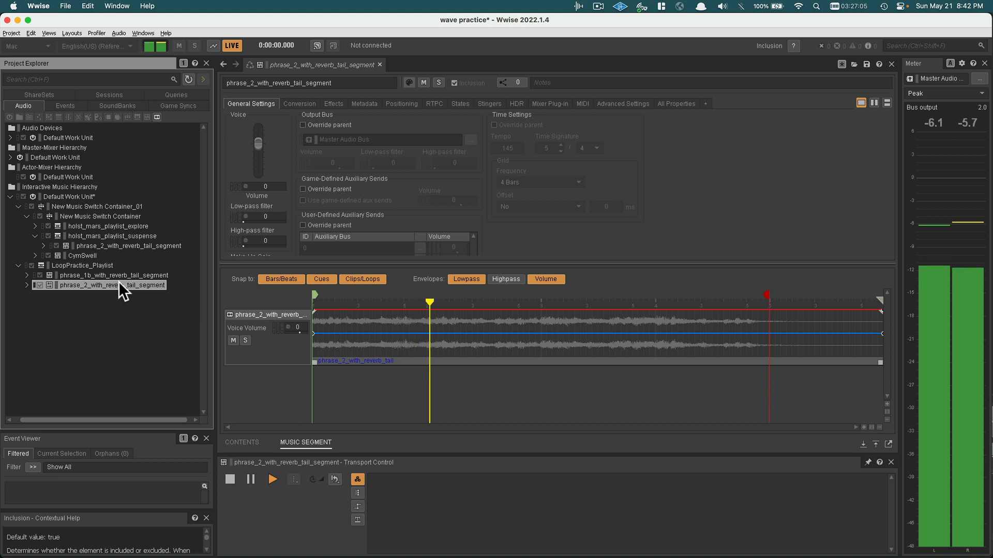
key(space)
- Return to LoopPractice_Playlist and move the phrase_1b entry that follows phrase_2 ahead of it in the sequence
click(118, 275)
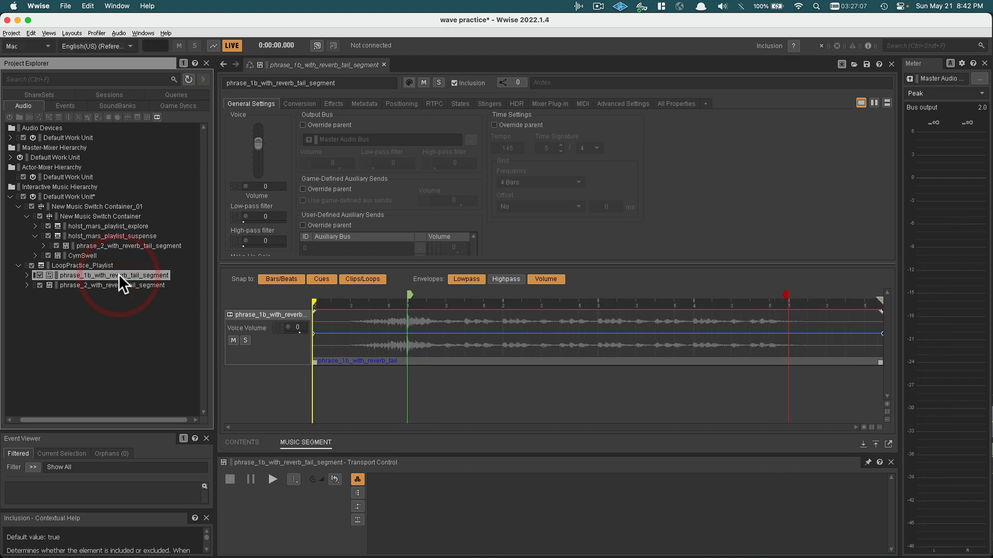
click(105, 265)
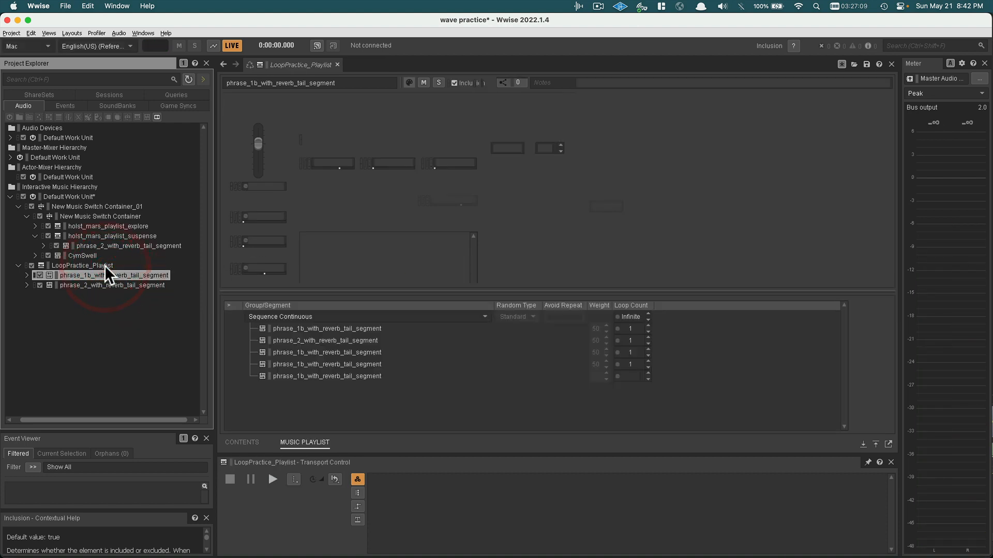
click(312, 329)
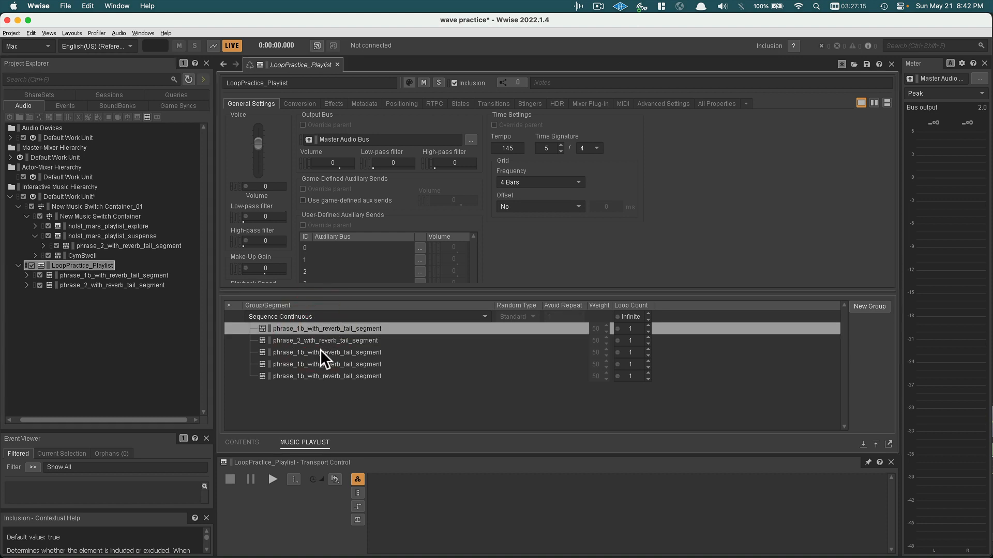
drag(321, 350, 319, 336)
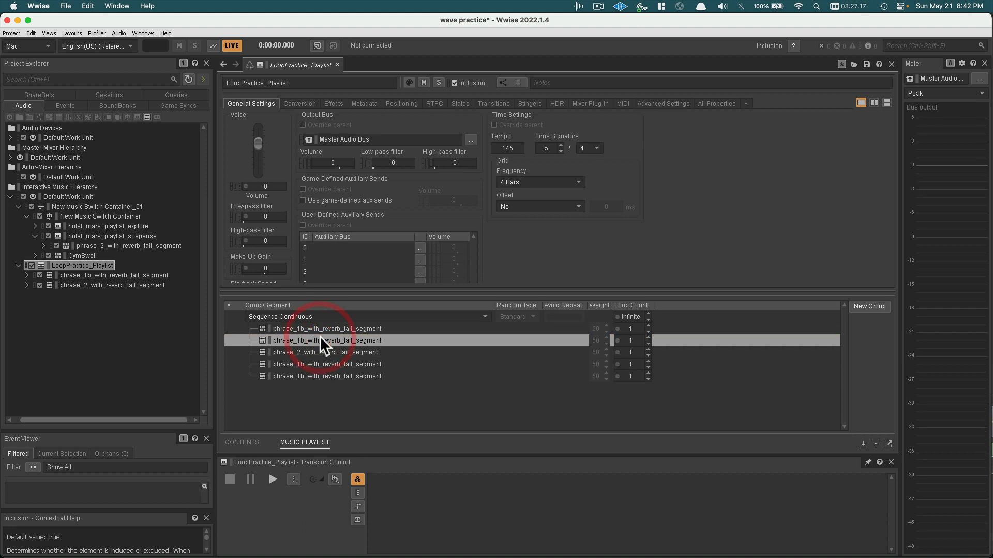
- Delete the two phrase_1b entries after phrase_2 from the sequence and audition LoopPractice_Playlist
click(290, 362)
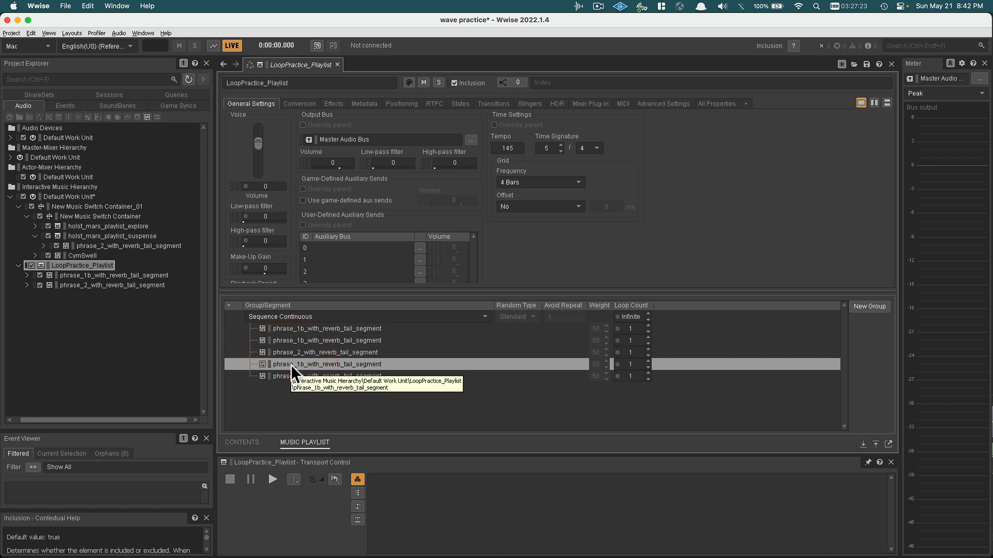
key(Delete)
click(290, 361)
key(Delete)
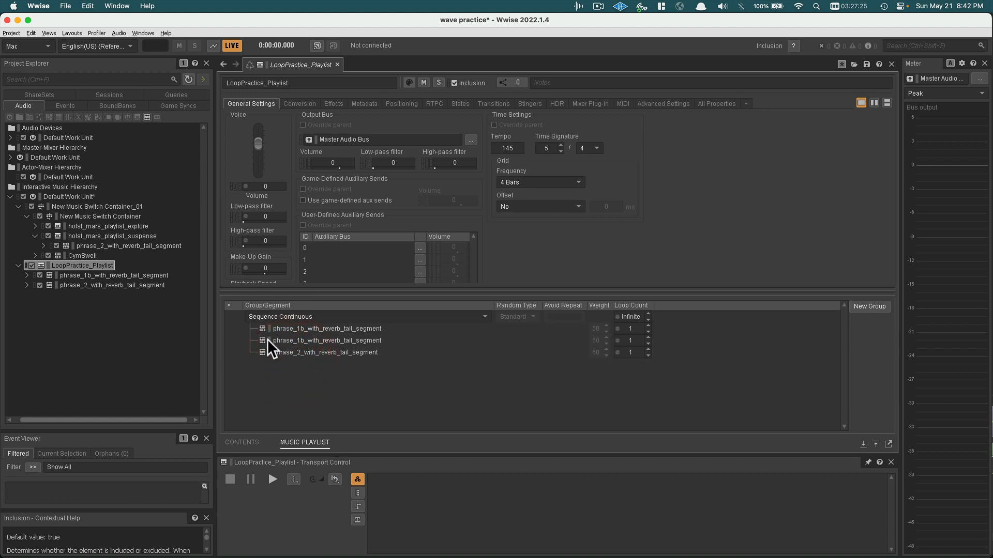
key(space)
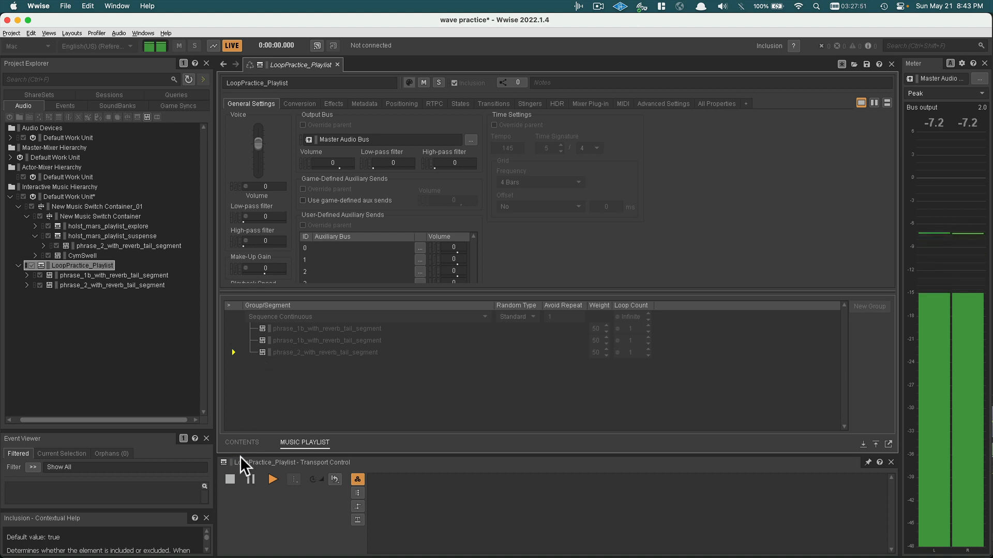
click(229, 479)
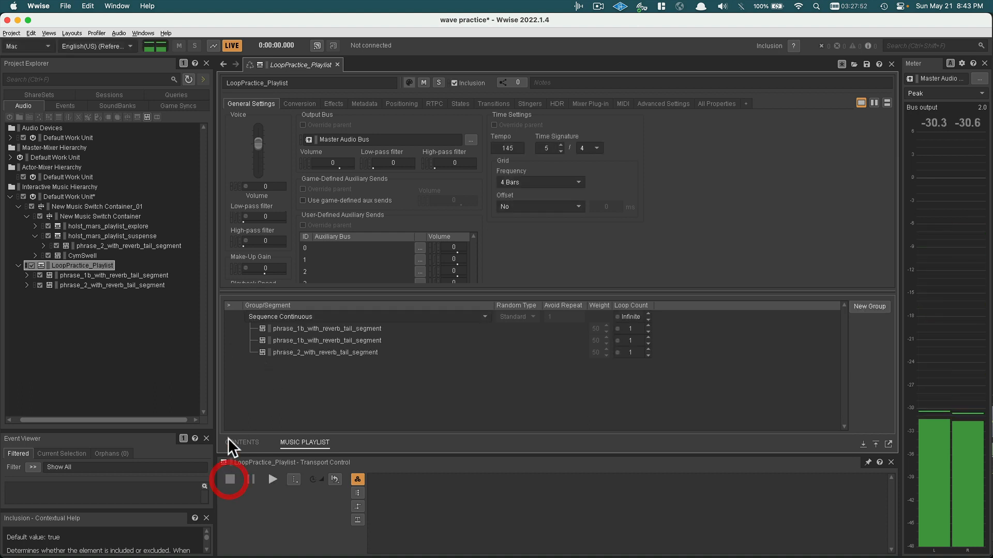
- Add another phrase_1b_with_reverb_tail_segment entry at the end of LoopPractice_Playlist's sequence, after phrase_2, and audition the playlist
click(119, 275)
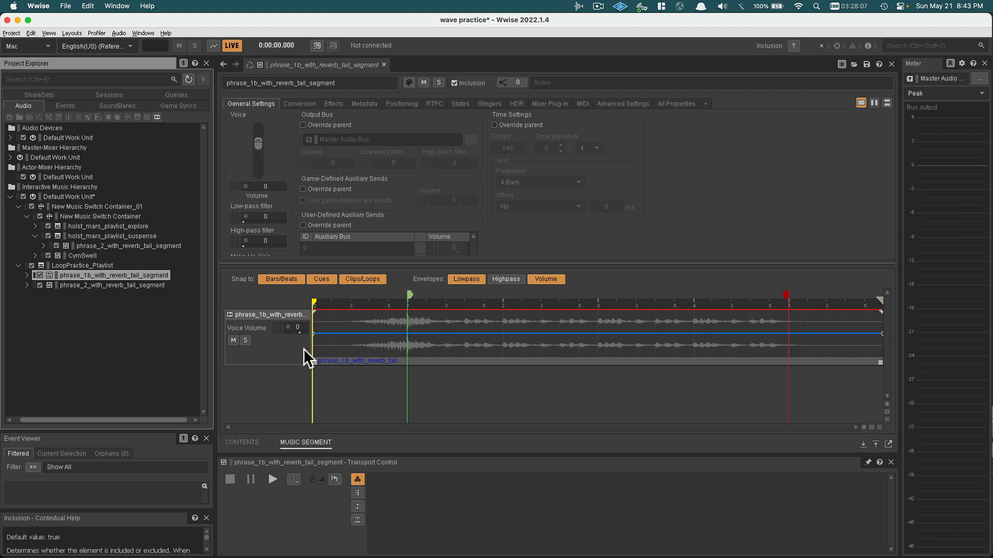
click(72, 263)
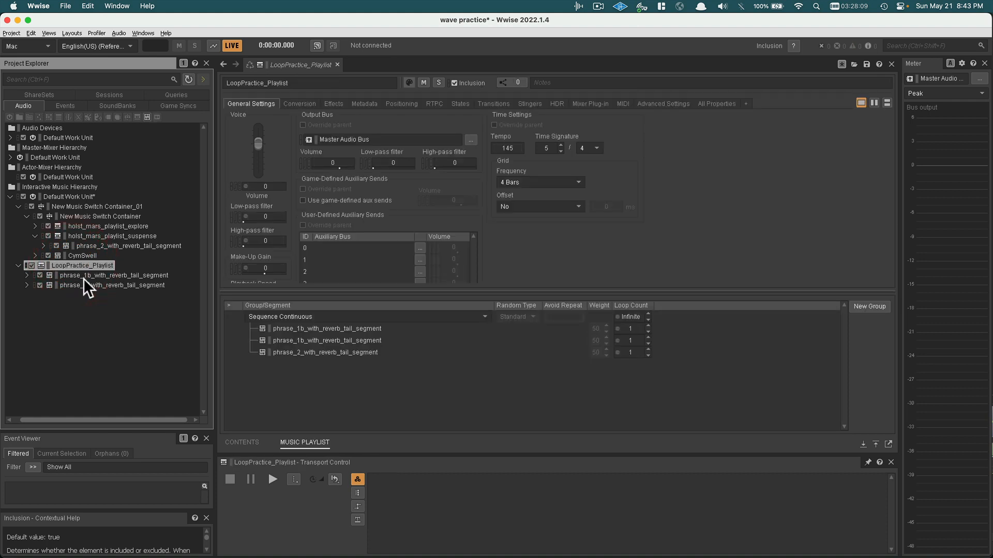
drag(92, 275, 270, 361)
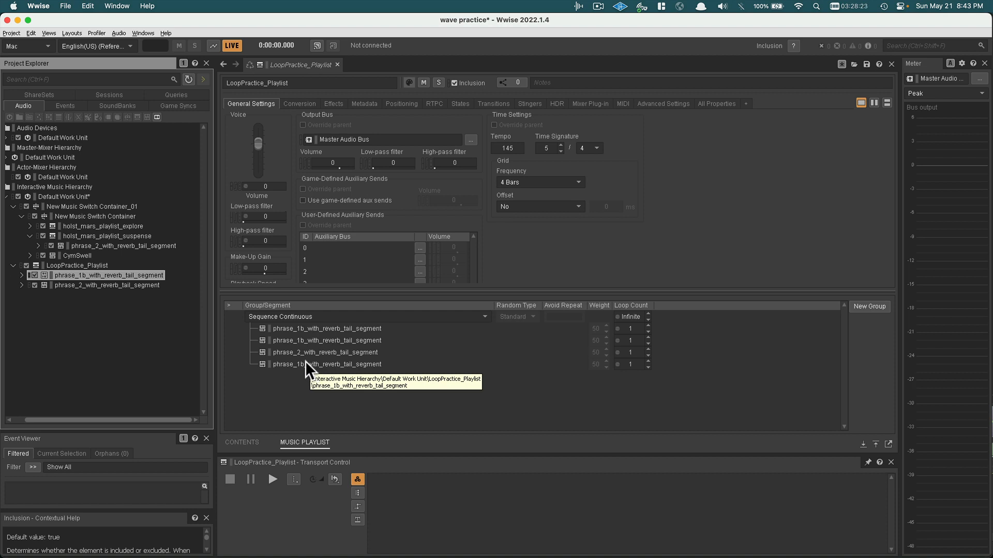
click(94, 263)
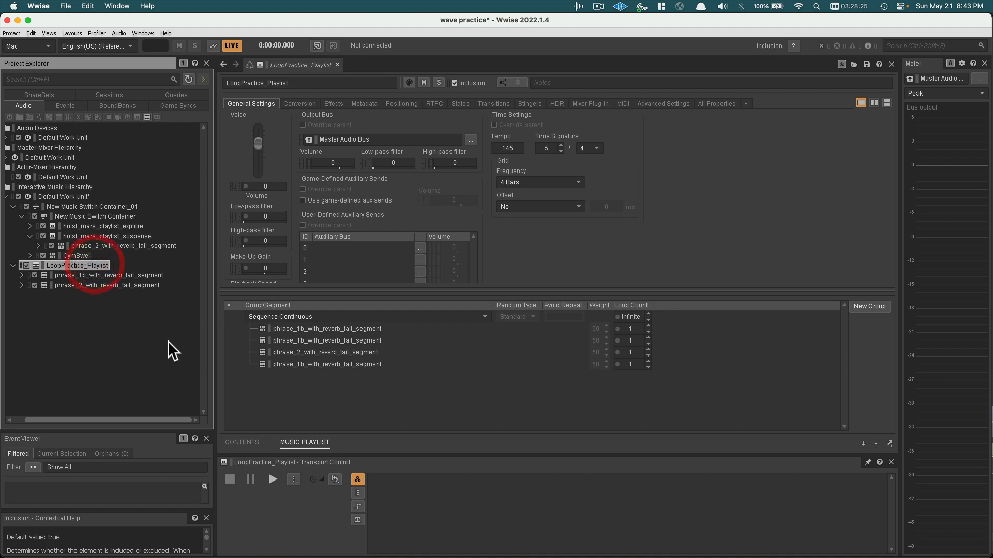
click(268, 476)
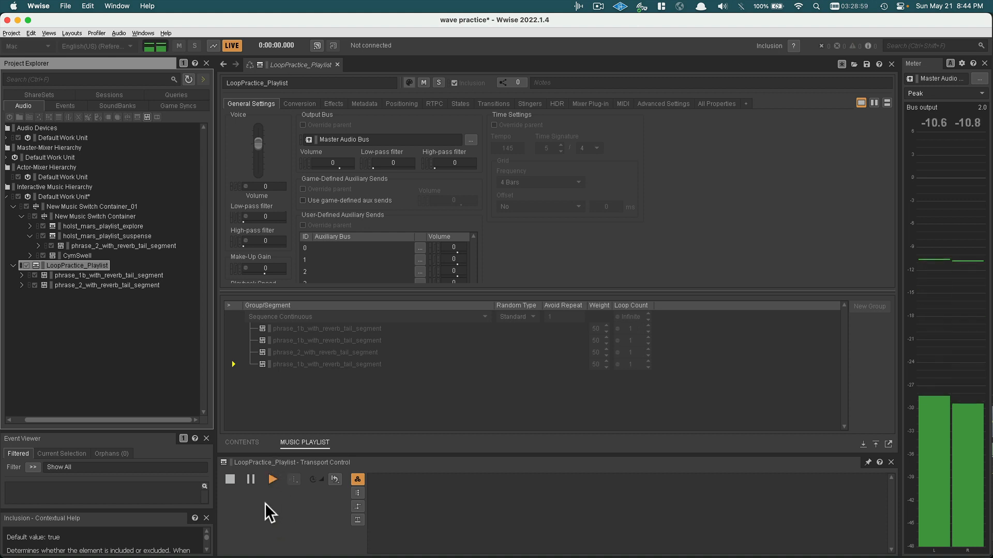
click(227, 478)
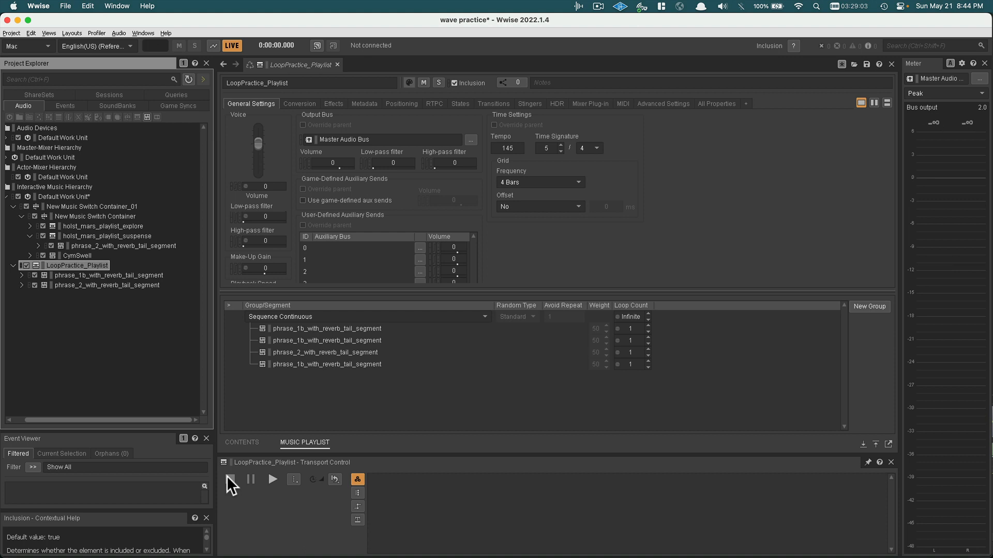
- Open phrase_1b_with_reverb_tail_segment under LoopPractice_Playlist
click(92, 276)
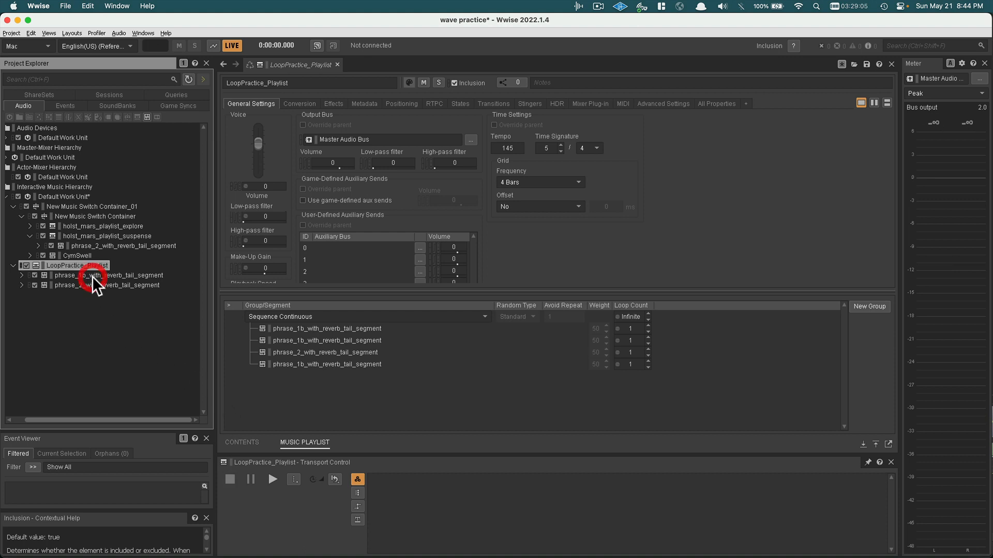